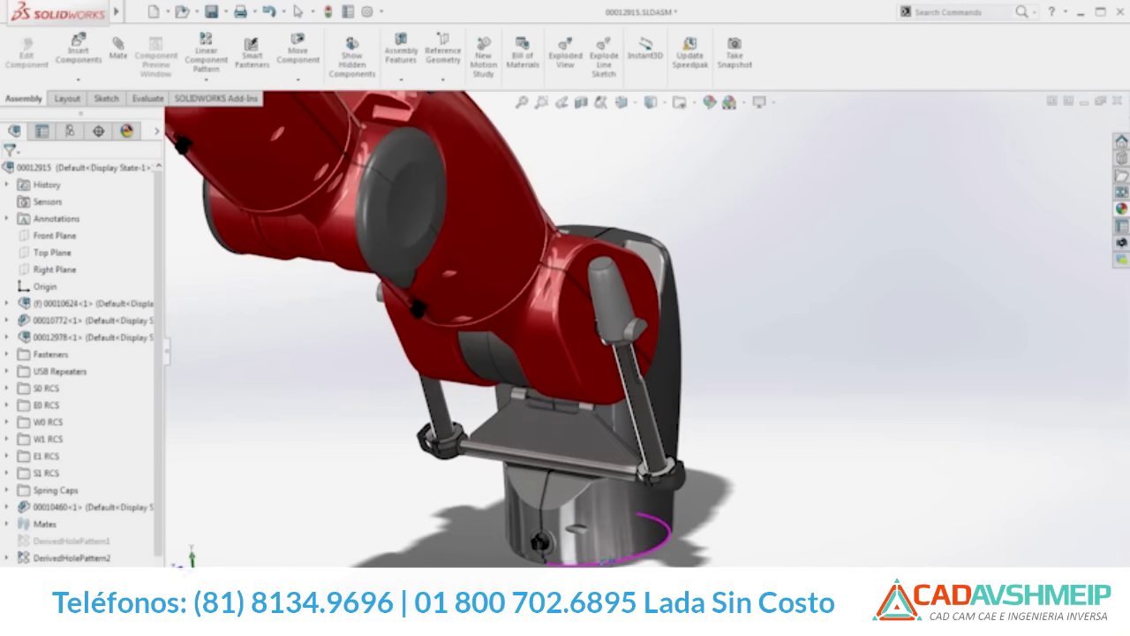
# Swing the robot arm and open shaft sub-assembly 00010460 to edit part 00010461 in context
pyautogui.moveTo(720, 505); pyautogui.dragTo(679, 496)
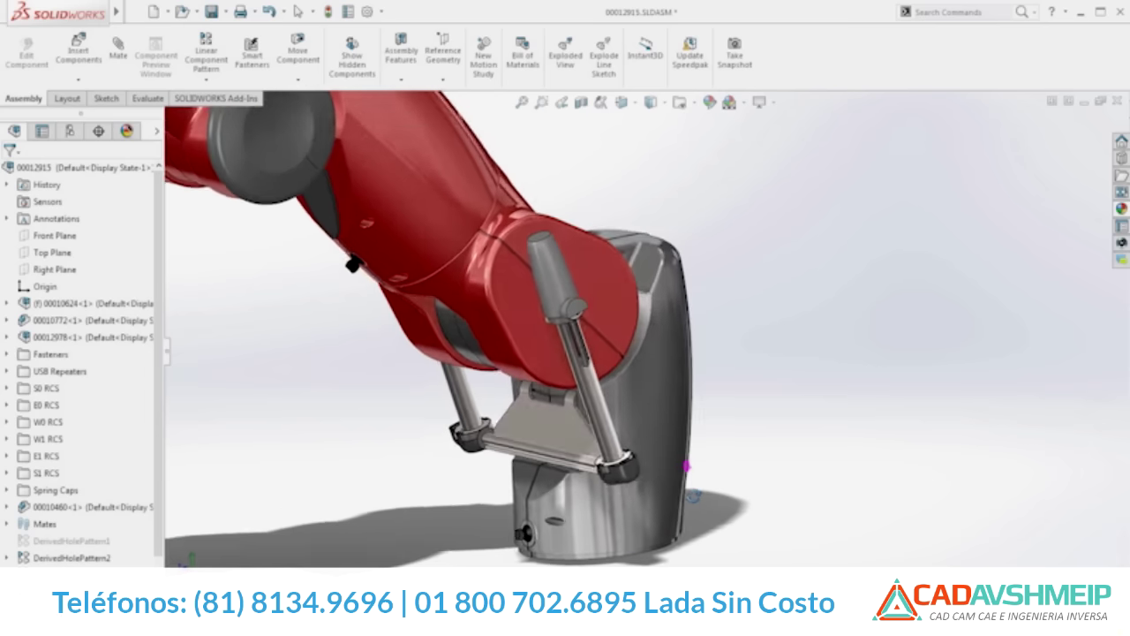
pyautogui.click(139, 512)
pyautogui.click(147, 474)
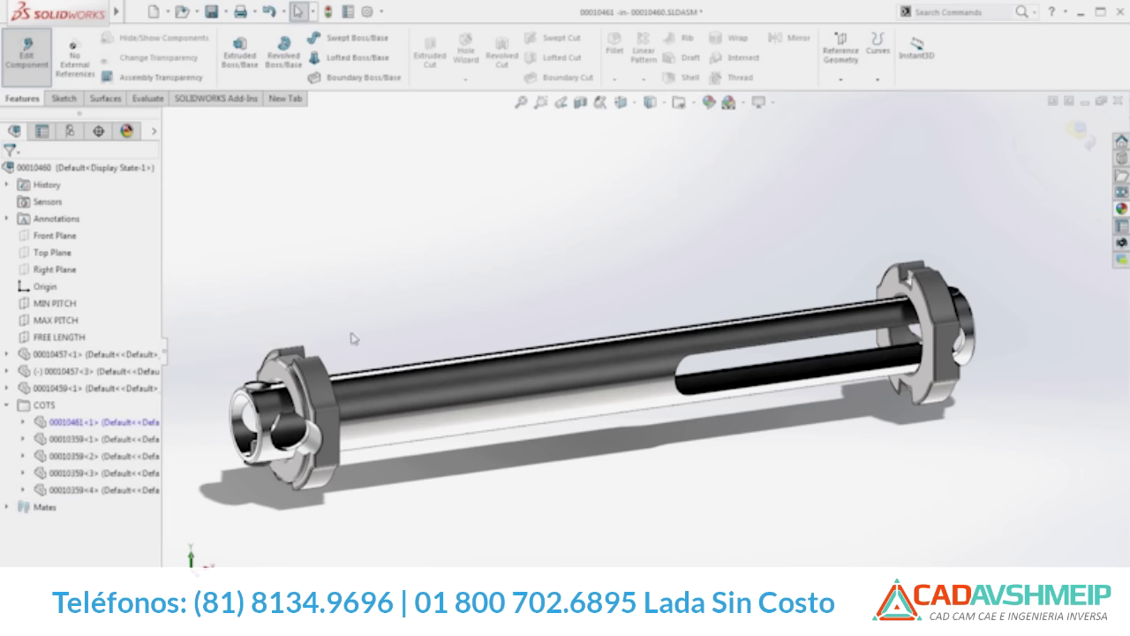
# Sweep a 2.5 mm circular profile along Helix/Spiral1 to form the spring coil
pyautogui.moveTo(405, 316)
pyautogui.mouseDown(button='right')
pyautogui.moveTo(449, 272)
pyautogui.moveTo(406, 272)
pyautogui.mouseUp(button='right')
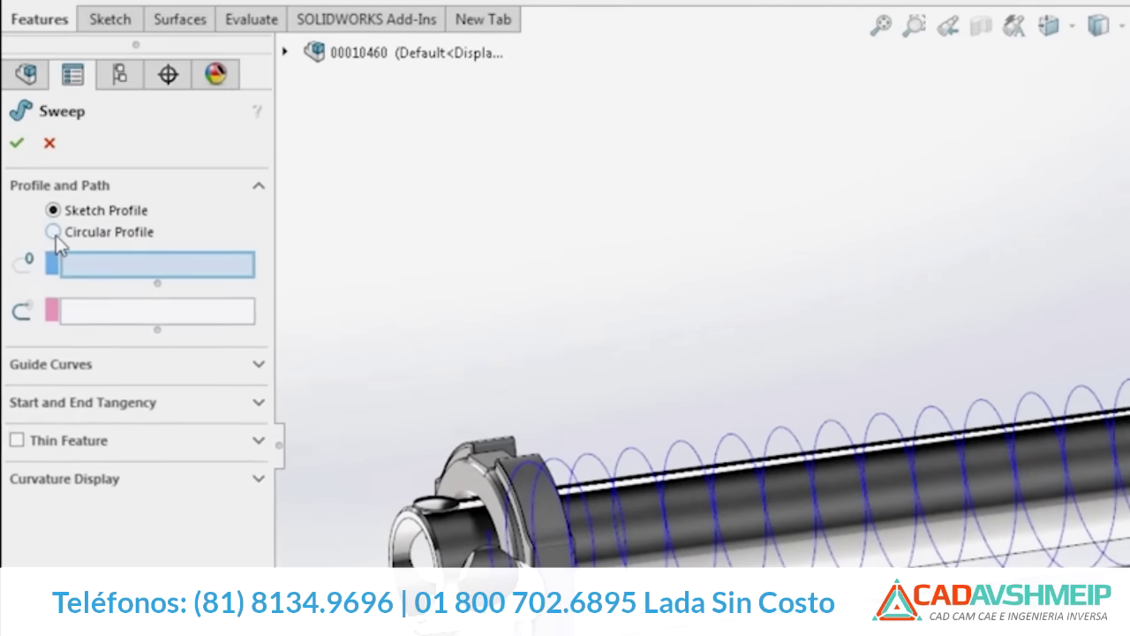
pyautogui.click(31, 225)
pyautogui.doubleClick(112, 310)
pyautogui.write('2.5')
pyautogui.press('Return')
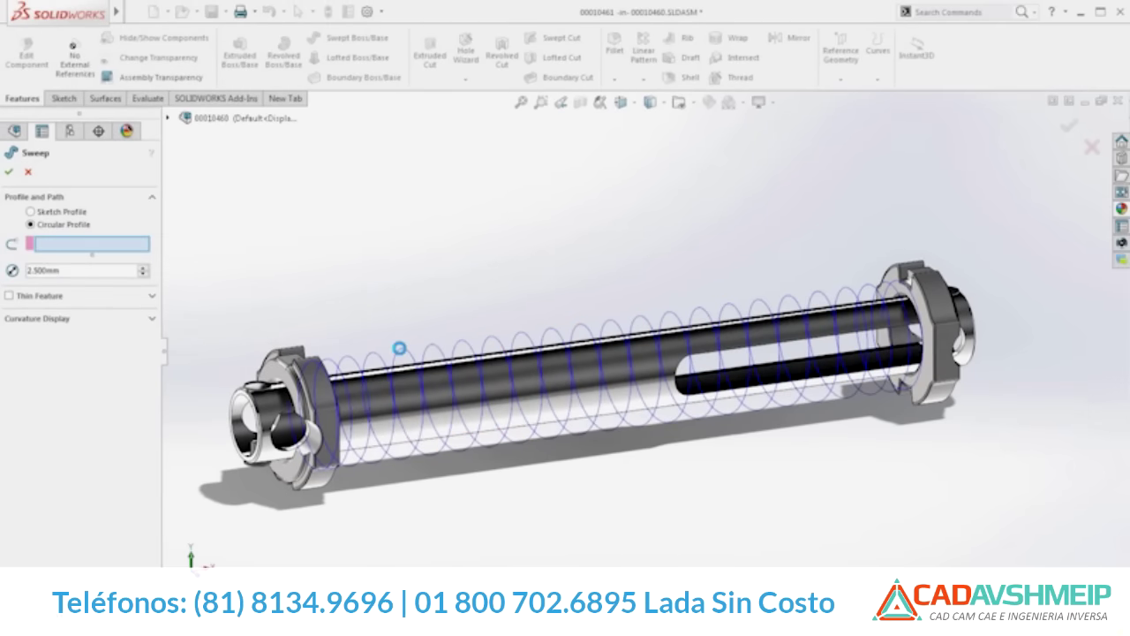
pyautogui.click(400, 349)
pyautogui.press('Return')
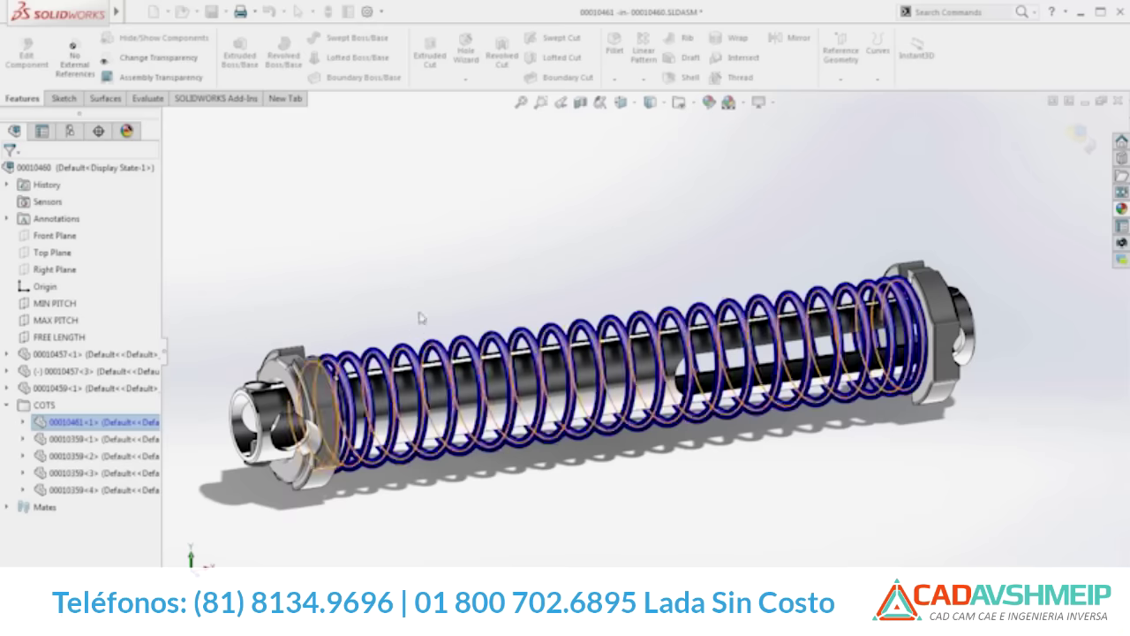
# Return to editing the whole assembly and orbit to inspect the new spring
pyautogui.rightClick(436, 283)
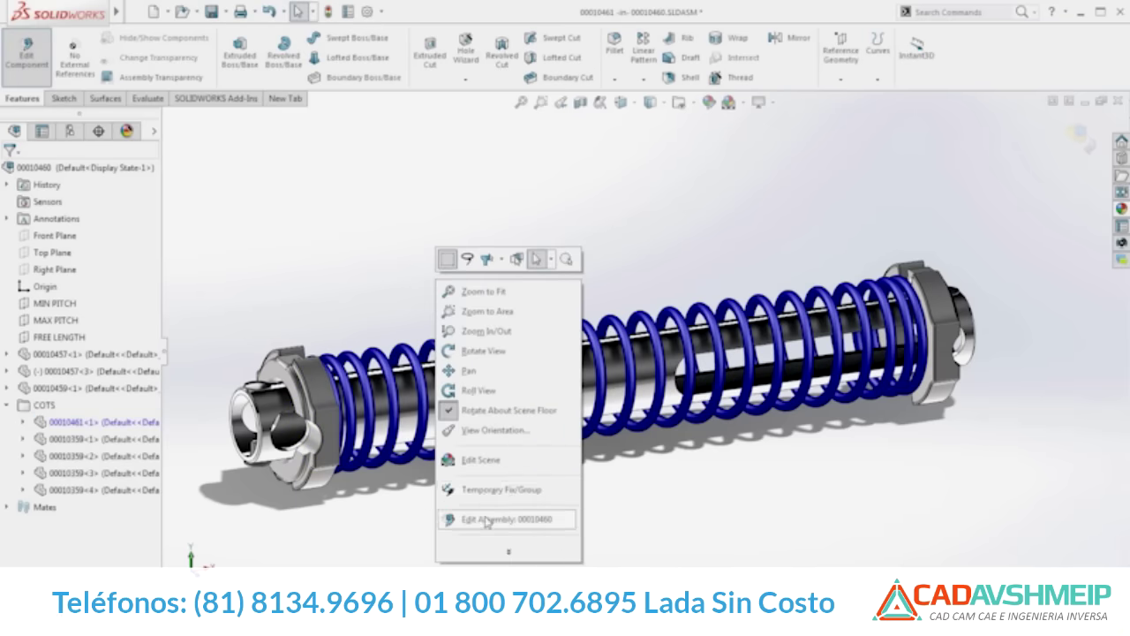
pyautogui.click(487, 521)
pyautogui.moveTo(485, 526)
pyautogui.mouseDown(button='middle')
pyautogui.moveTo(404, 524)
pyautogui.moveTo(475, 524)
pyautogui.mouseUp(button='middle')
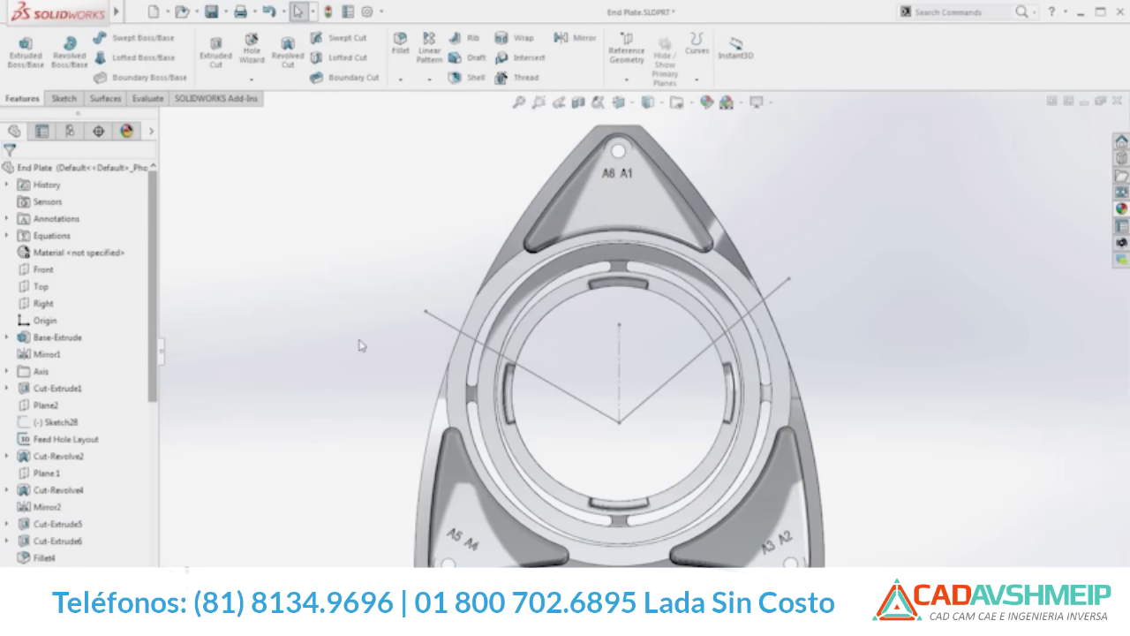
# Cut a 20 mm circular swept hole along the first Feed Hole Layout line
pyautogui.click(115, 434)
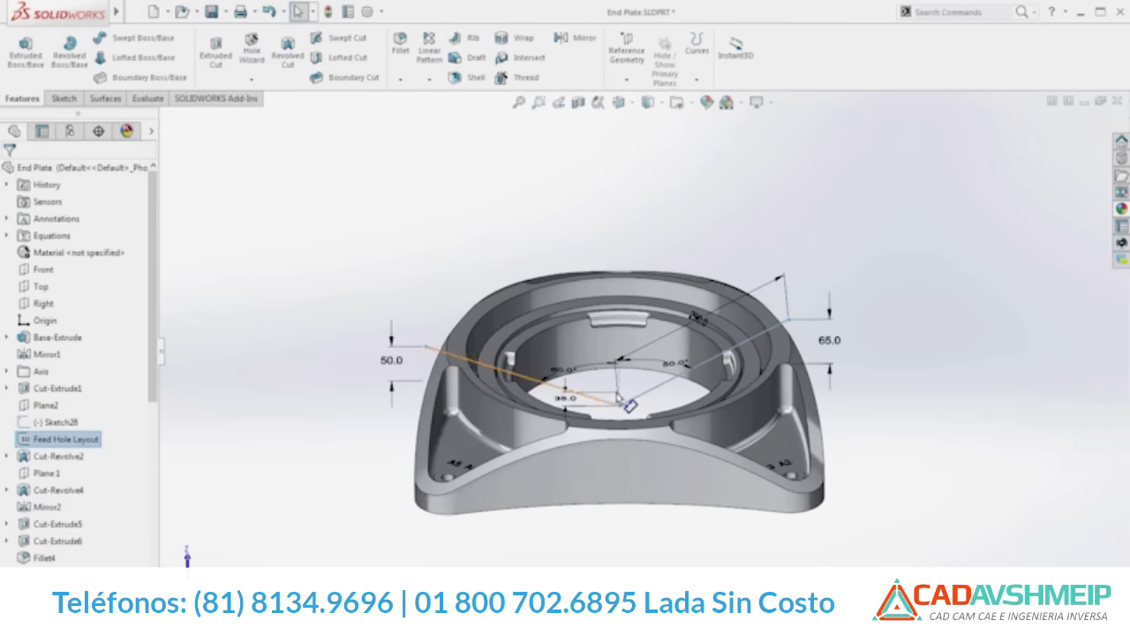
pyautogui.scroll(-2, 623, 394)
pyautogui.scroll(-2, 634, 394)
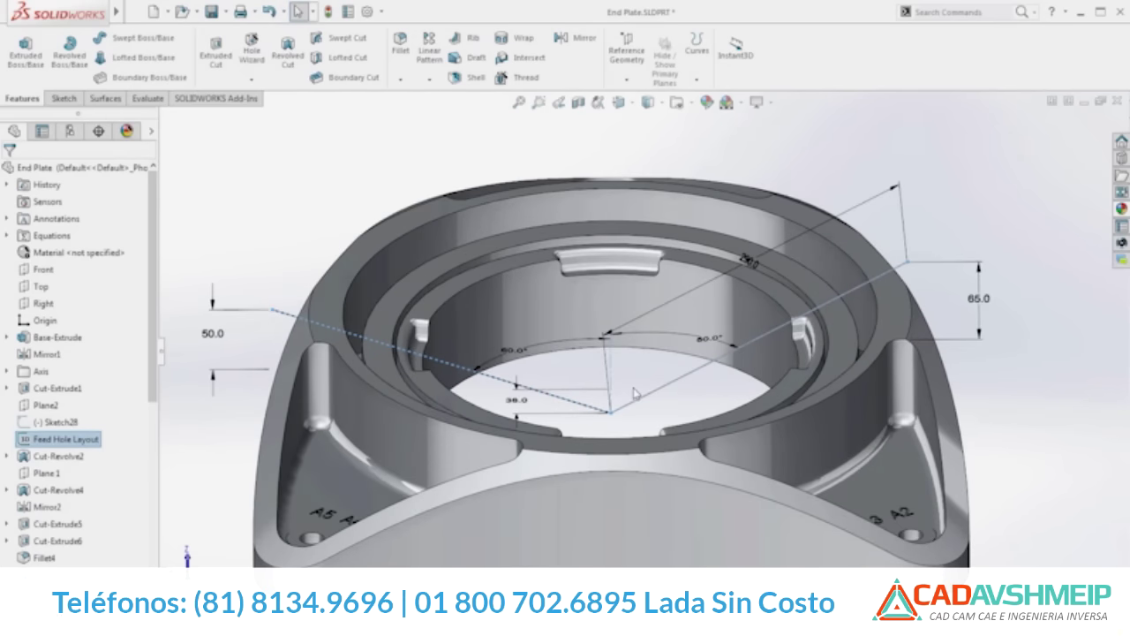
pyautogui.click(576, 402)
pyautogui.click(612, 359)
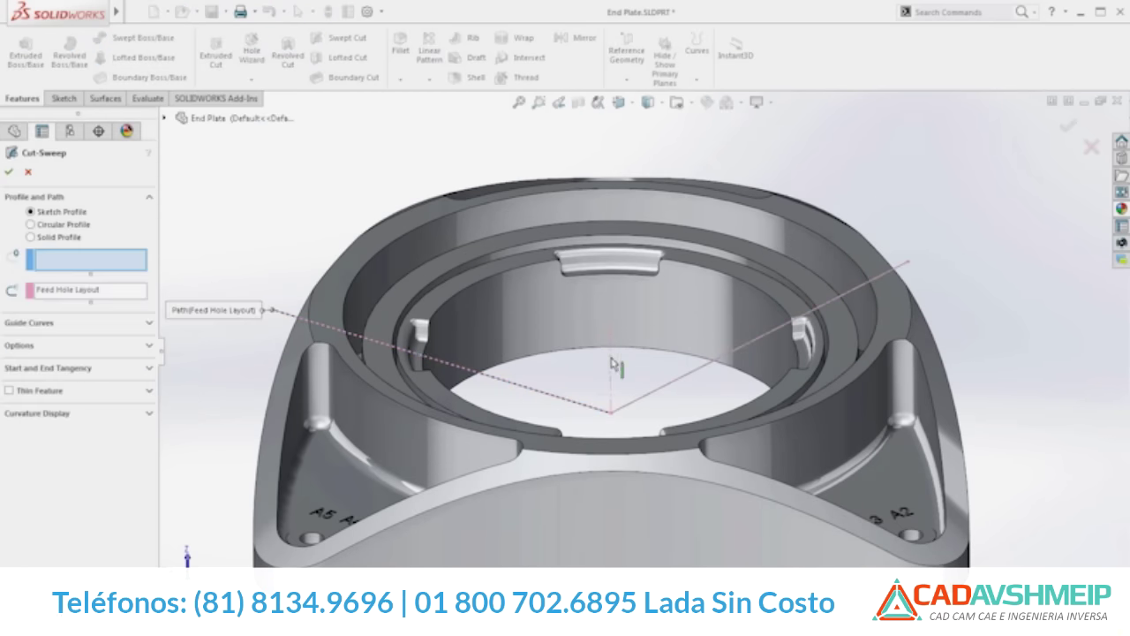
pyautogui.click(69, 228)
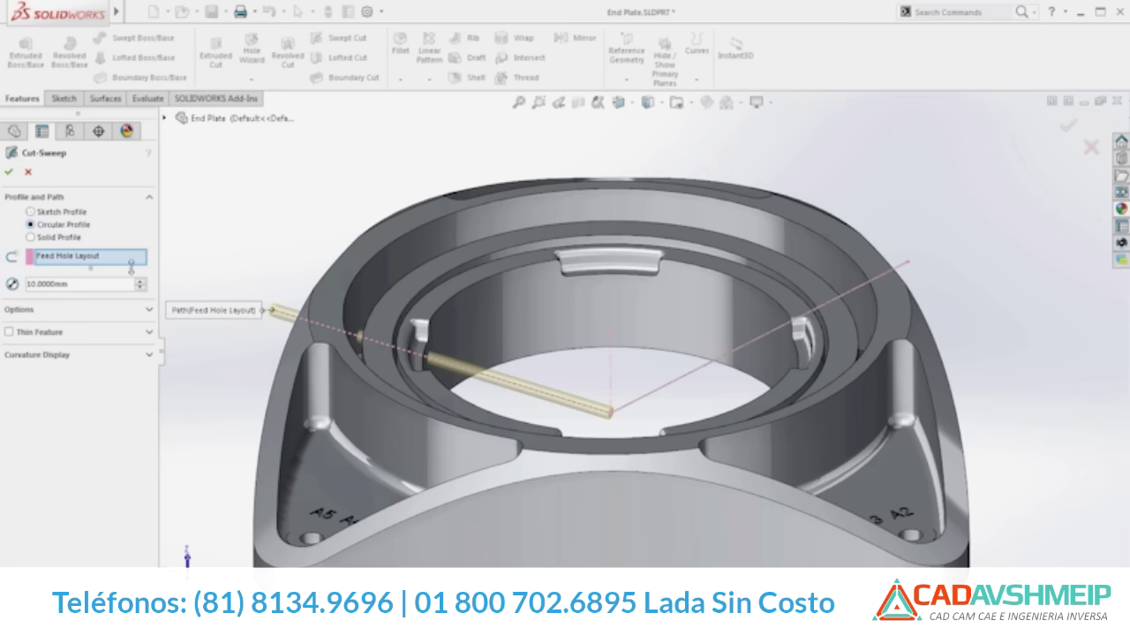
pyautogui.click(141, 284)
pyautogui.click(11, 172)
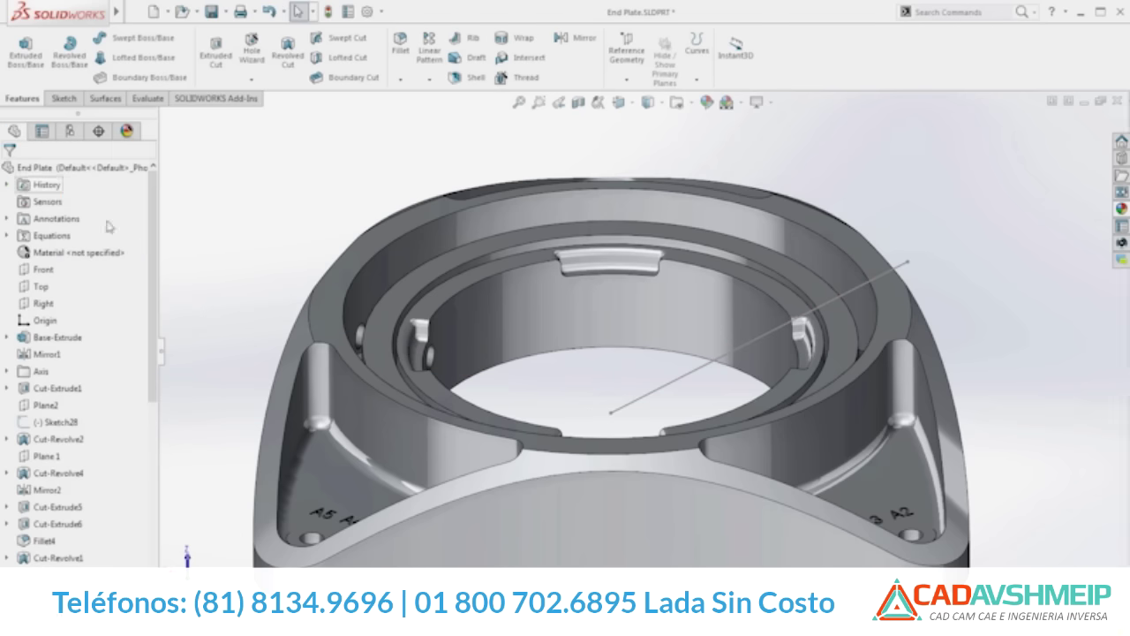
# Cut a 22 mm circular swept hole along the other Feed Hole Layout line
pyautogui.click(639, 408)
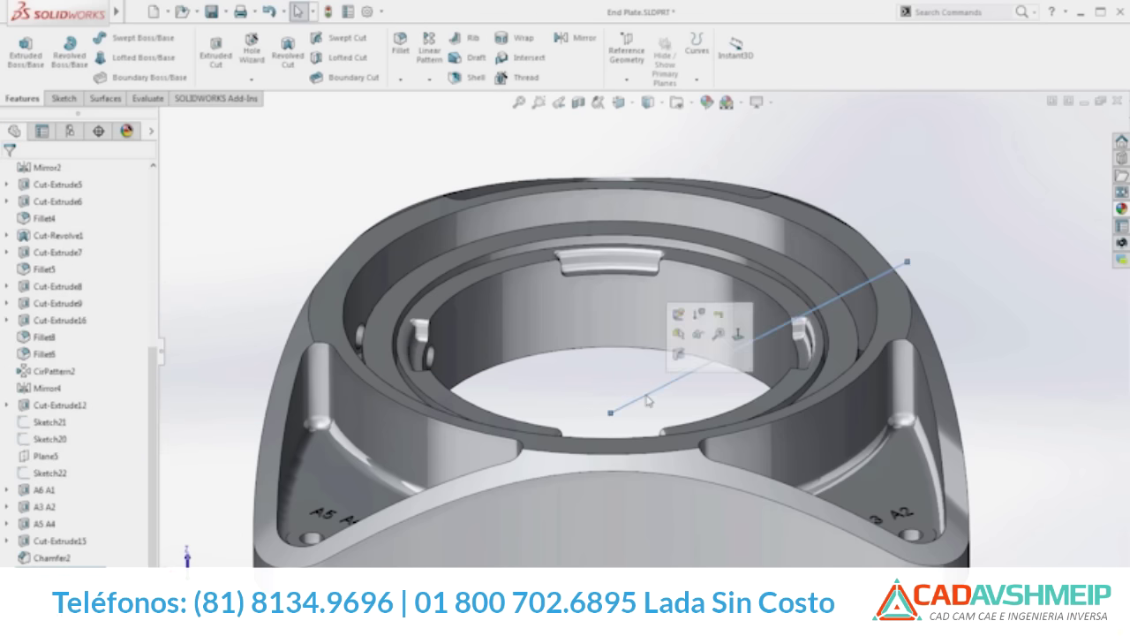
pyautogui.click(674, 362)
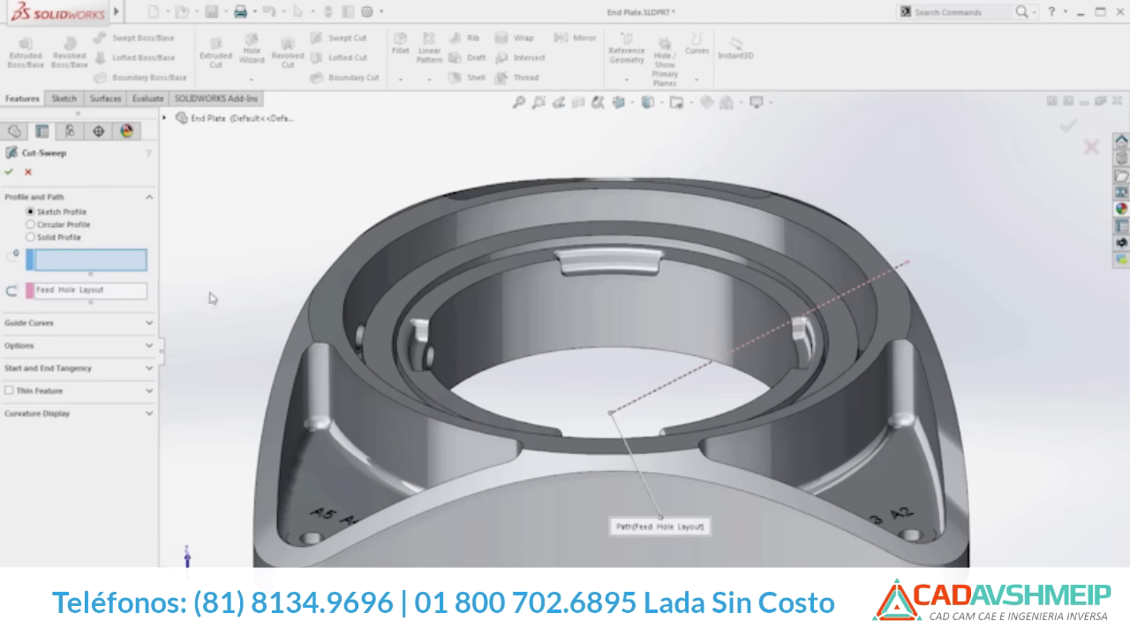
pyautogui.click(62, 224)
pyautogui.write('22.0000mm')
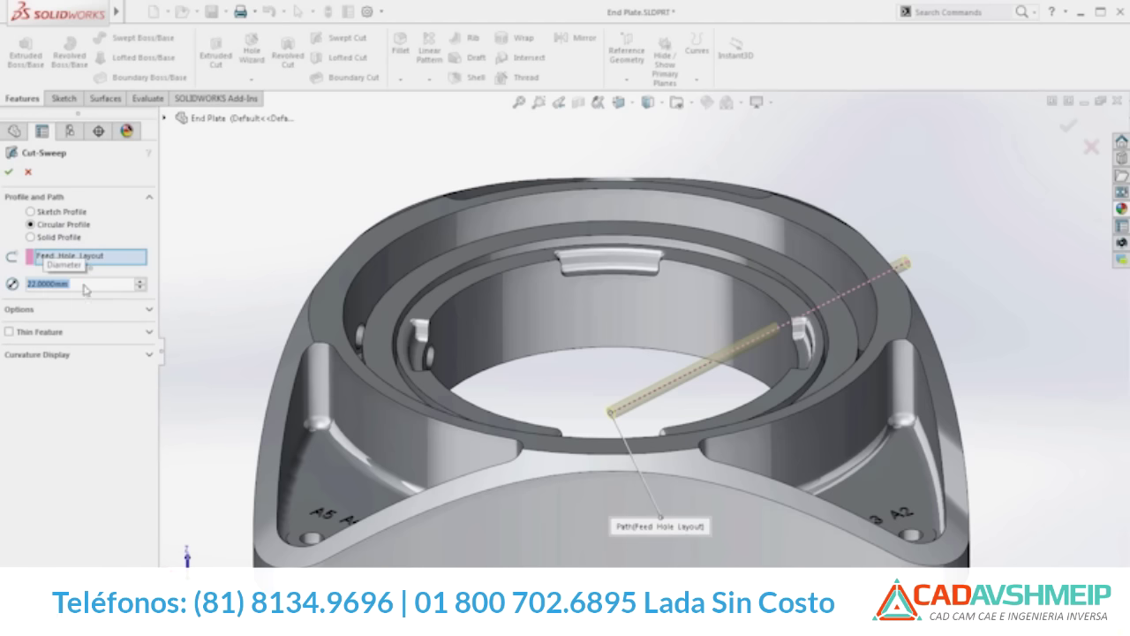
pyautogui.press('Return')
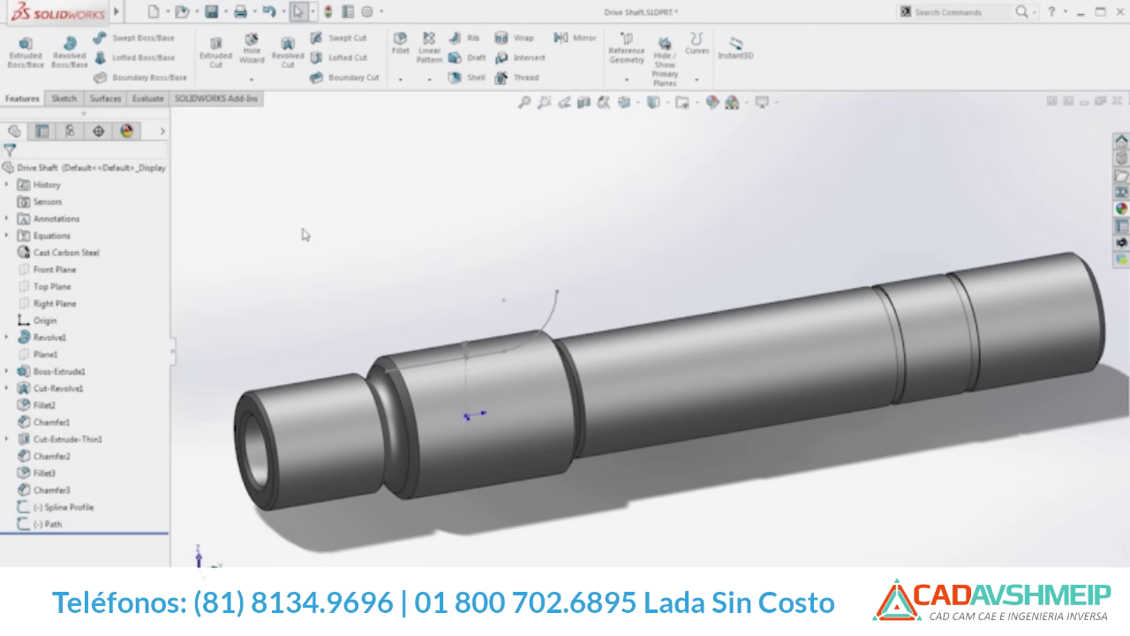
# Zoom to the shaft's stepped section and set up a swept cut of the spline profile along the curved Path
pyautogui.moveTo(348, 265); pyautogui.dragTo(251, 263, button='right')
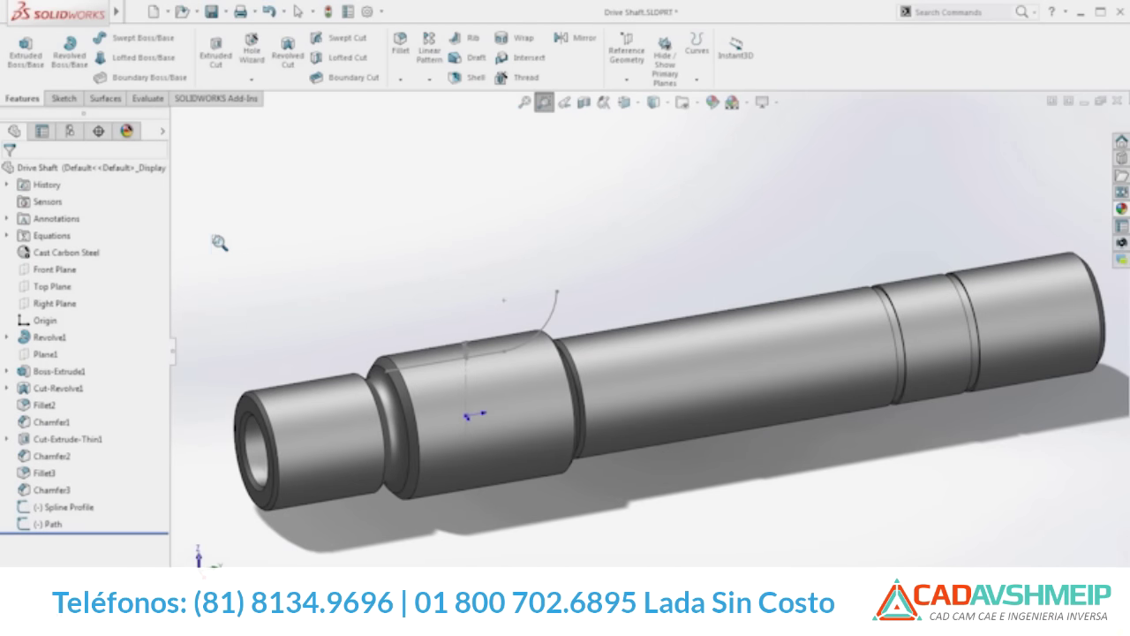
pyautogui.moveTo(219, 242); pyautogui.dragTo(716, 548)
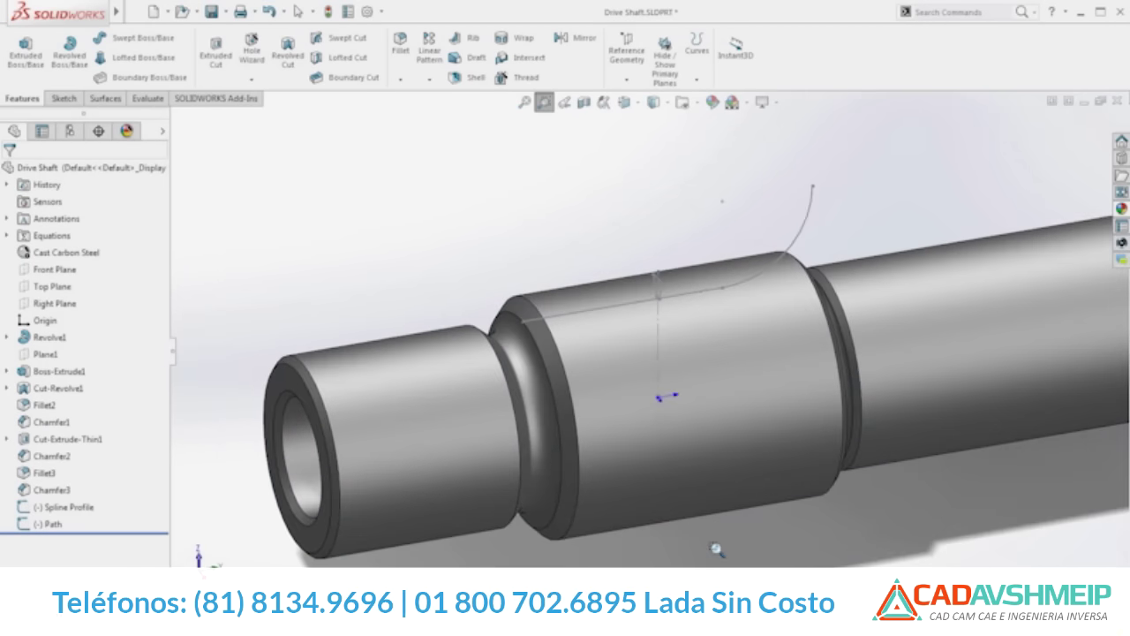
pyautogui.press('Escape')
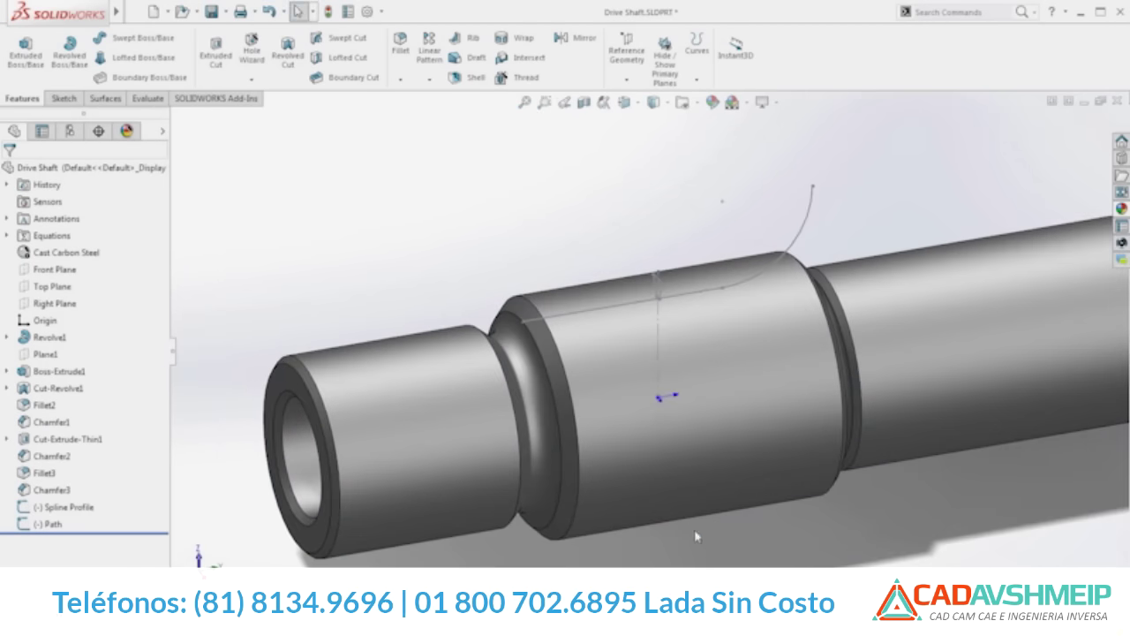
pyautogui.moveTo(389, 218); pyautogui.dragTo(378, 228, button='right')
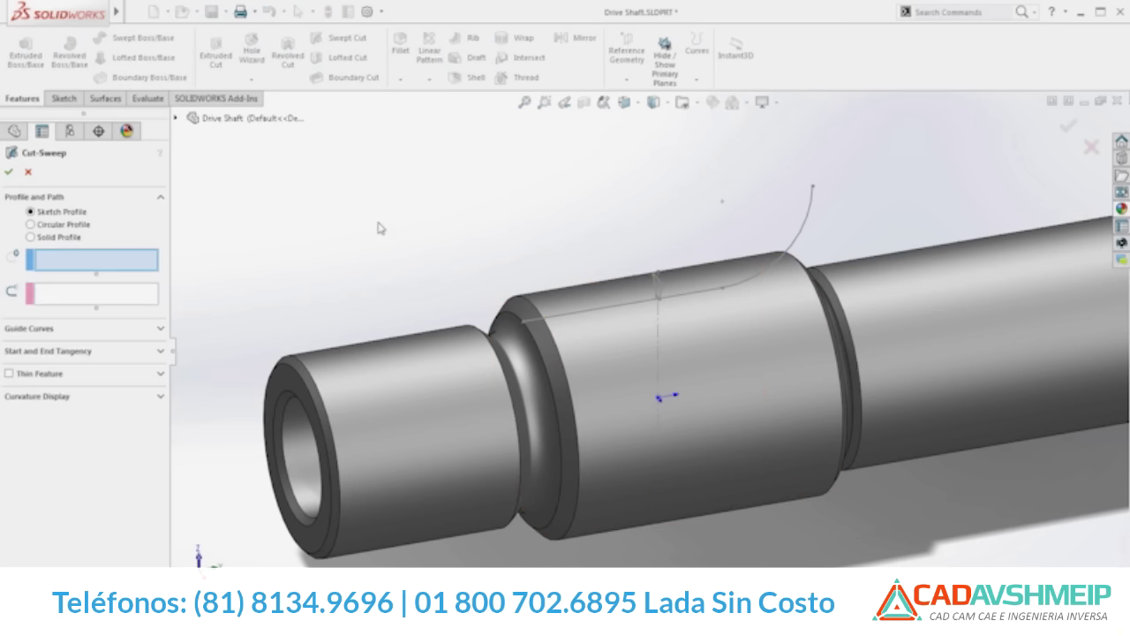
pyautogui.click(656, 279)
pyautogui.click(620, 303)
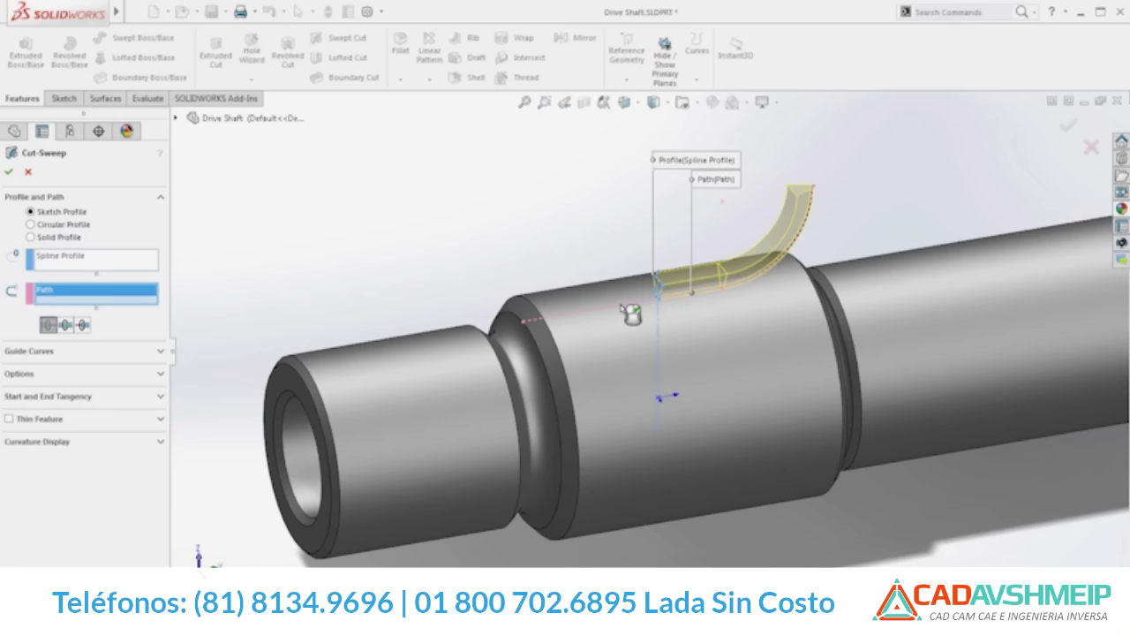
pyautogui.click(82, 325)
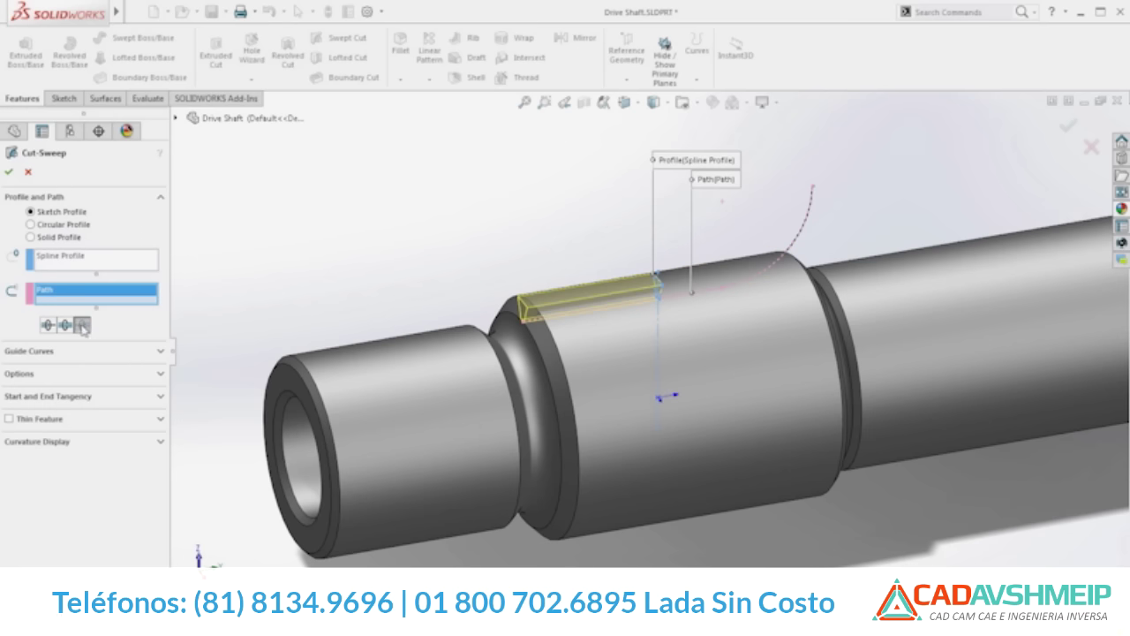
pyautogui.click(67, 326)
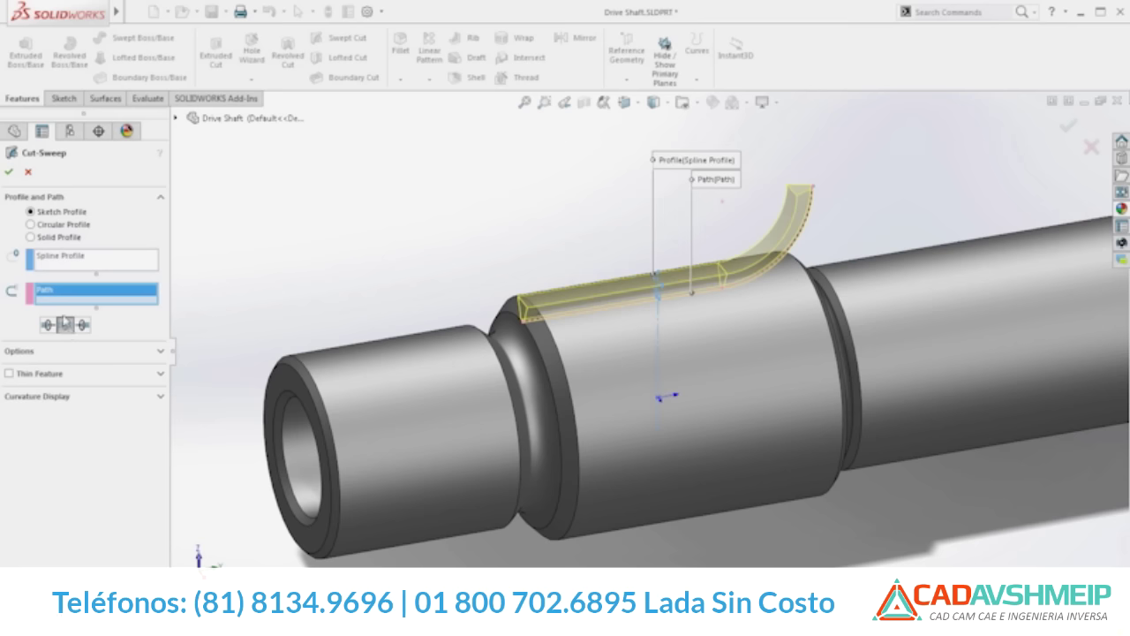
# Apply the spline slot cut and repeat it 24 times around the shaft face
pyautogui.click(9, 172)
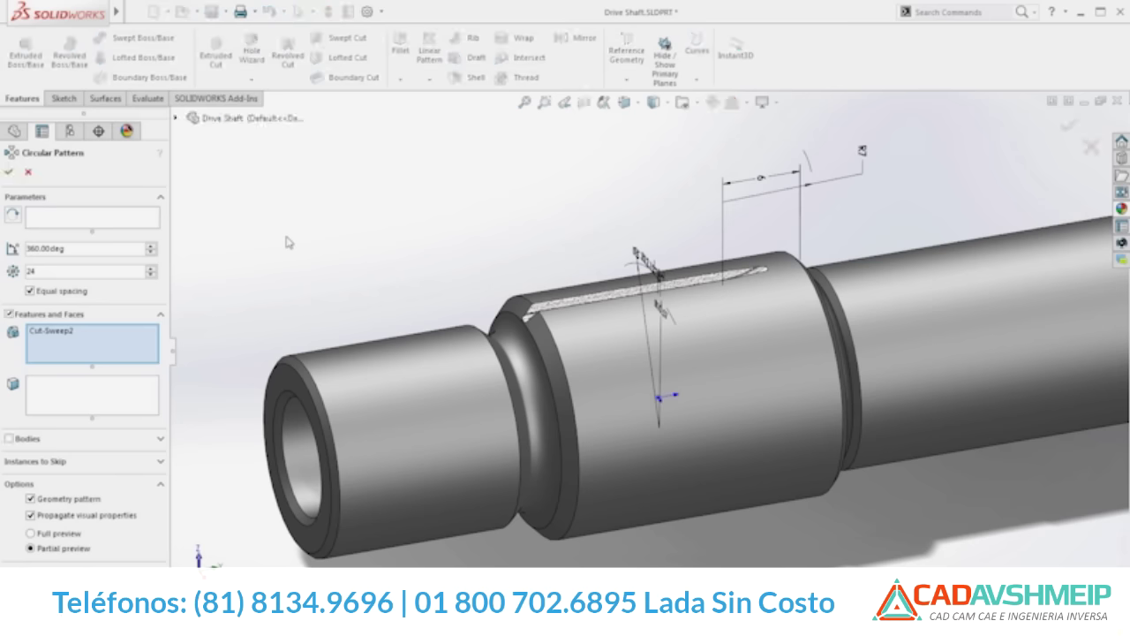
pyautogui.click(590, 337)
pyautogui.press('Return')
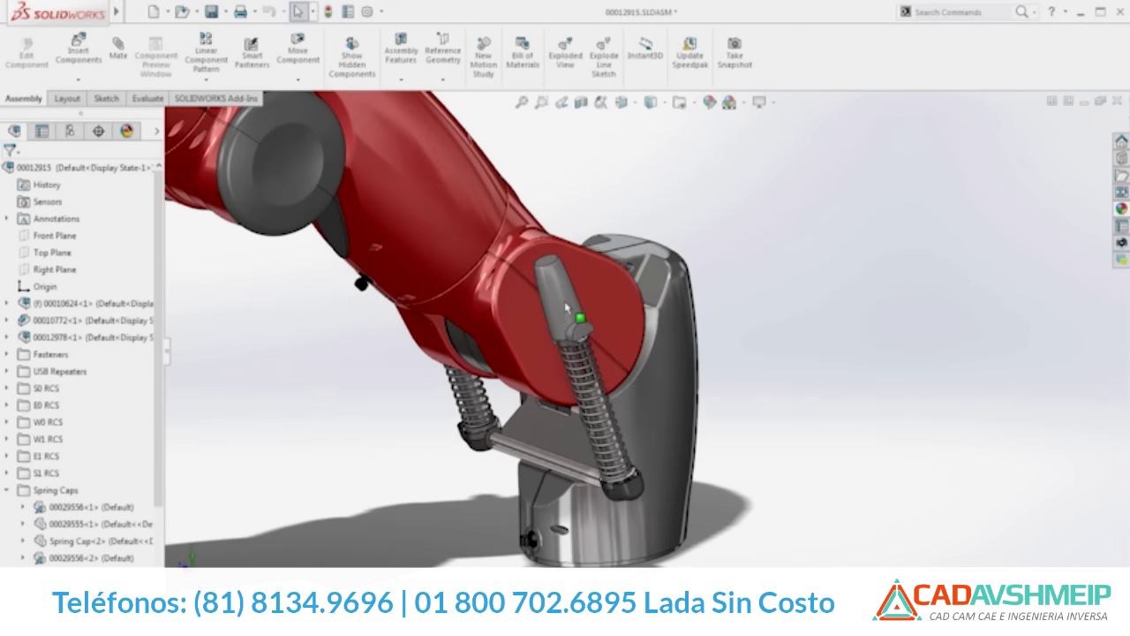
# Open the Spring Cap part and fillet its base junction at 50 mm, Curvature Continuous
pyautogui.click(567, 306)
pyautogui.click(606, 222)
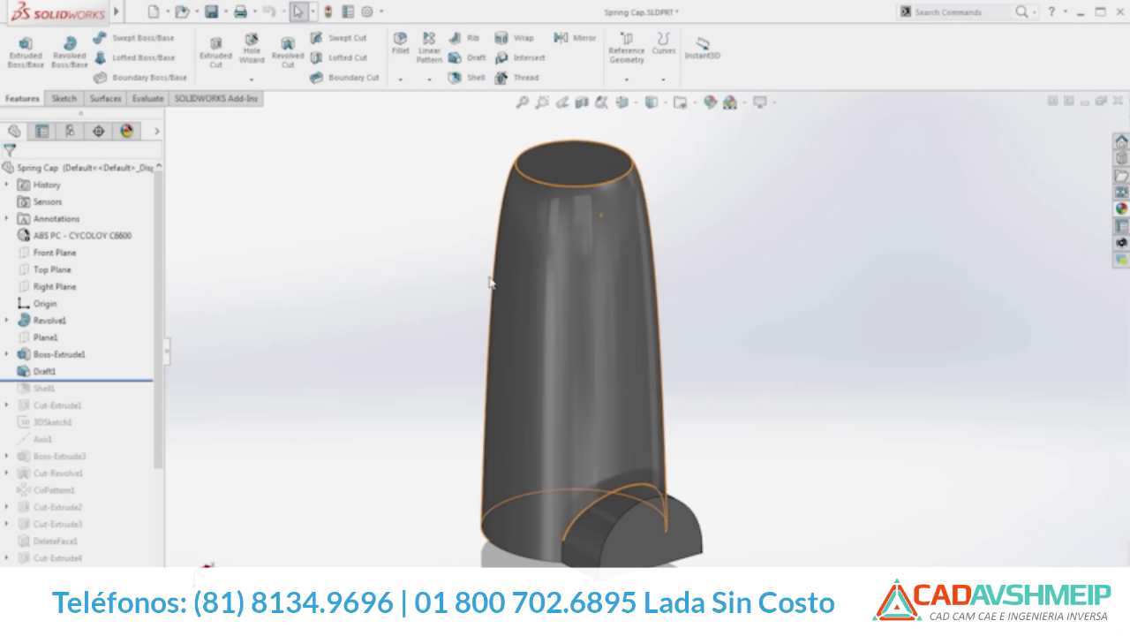
pyautogui.moveTo(362, 340); pyautogui.dragTo(362, 275, button='right')
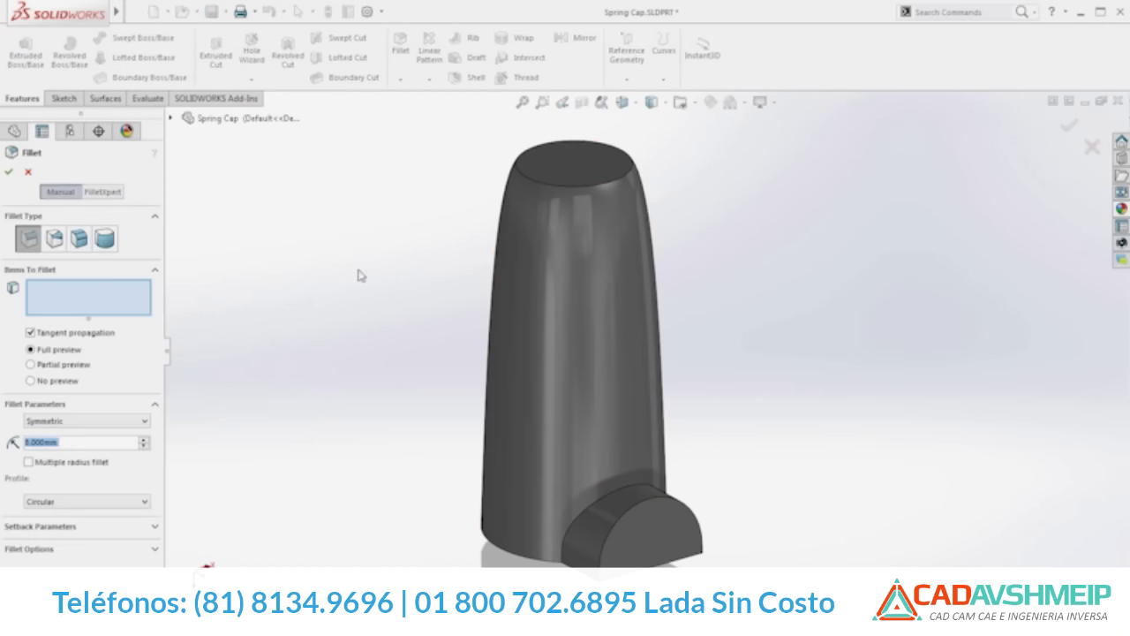
pyautogui.click(576, 507)
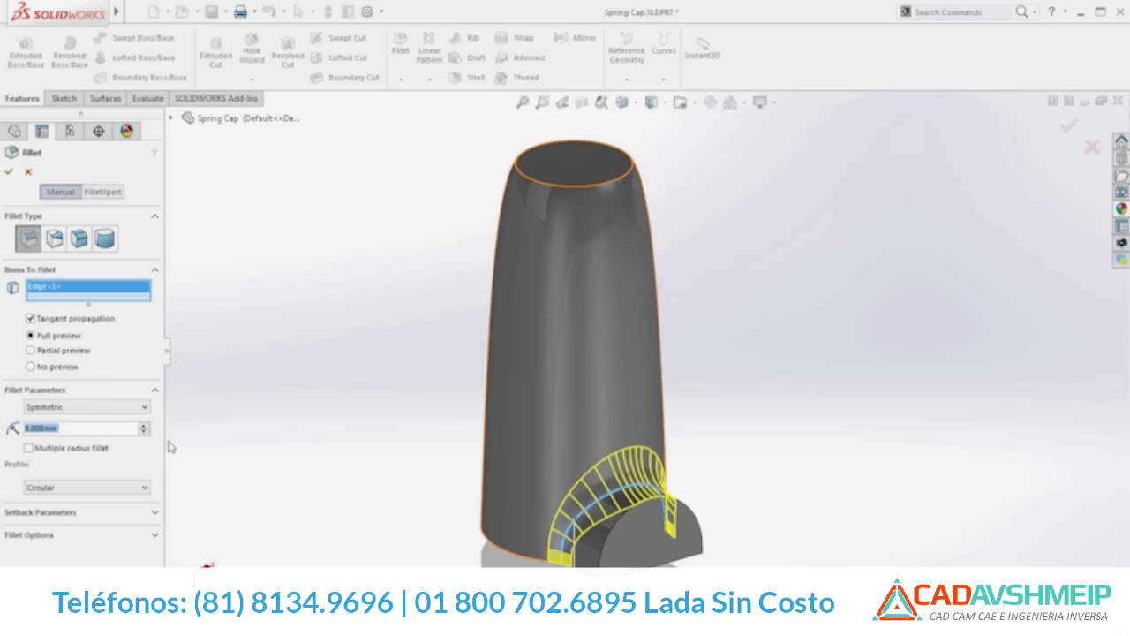
pyautogui.write('50')
pyautogui.press('Return')
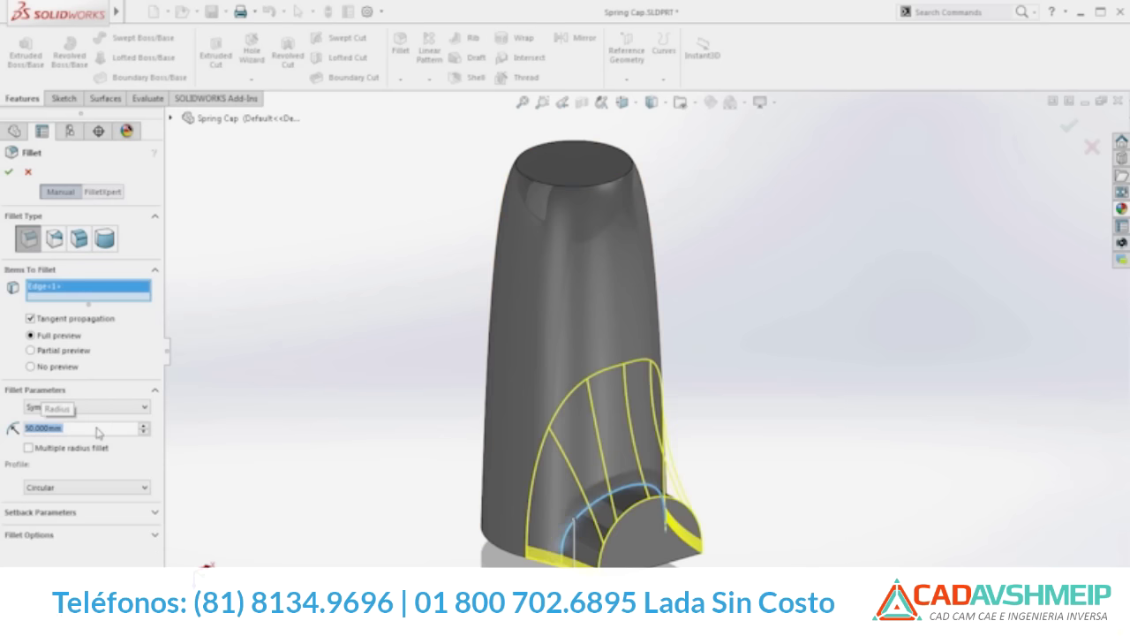
pyautogui.click(133, 494)
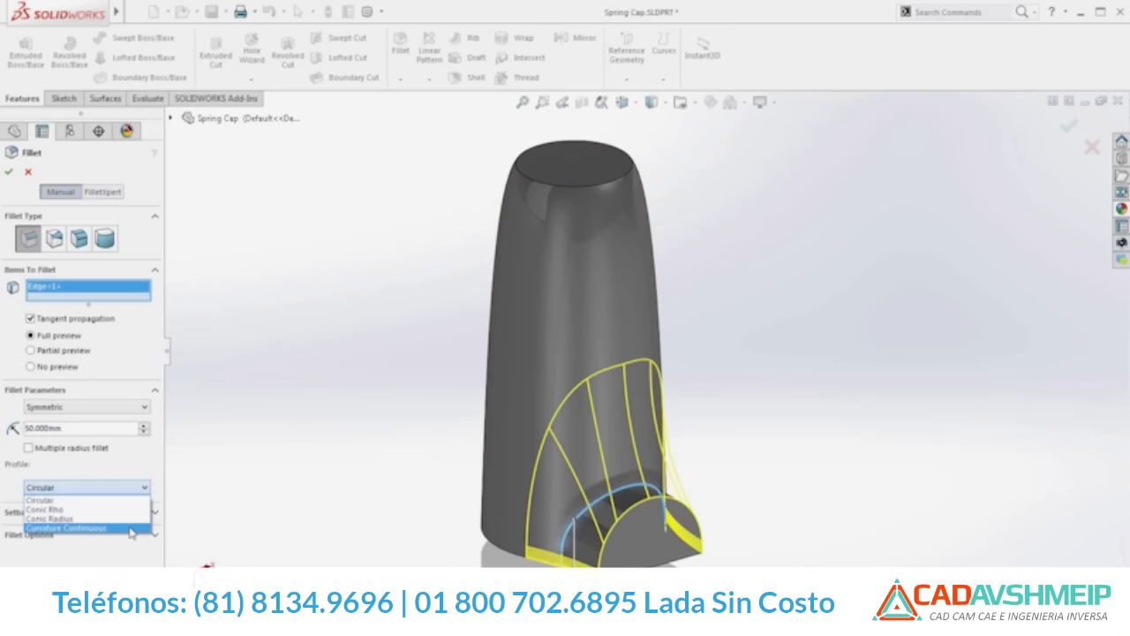
pyautogui.click(131, 529)
pyautogui.click(8, 172)
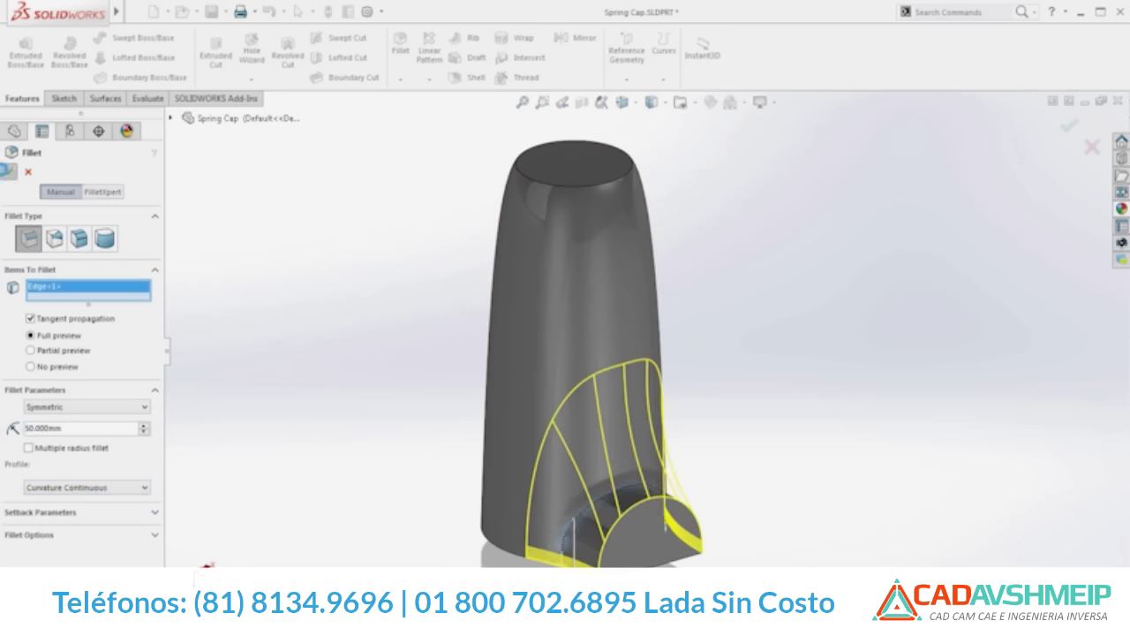
# Fillet the top rim asymmetrically at 8/10 mm with a Curvature Continuous profile
pyautogui.click(45, 388)
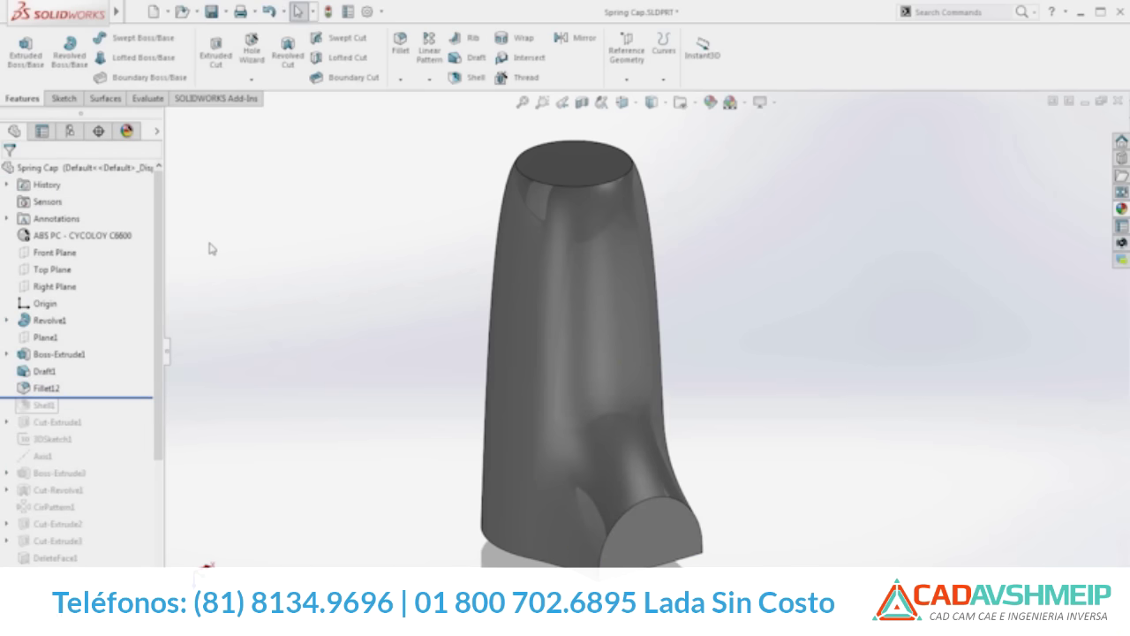
pyautogui.click(222, 277)
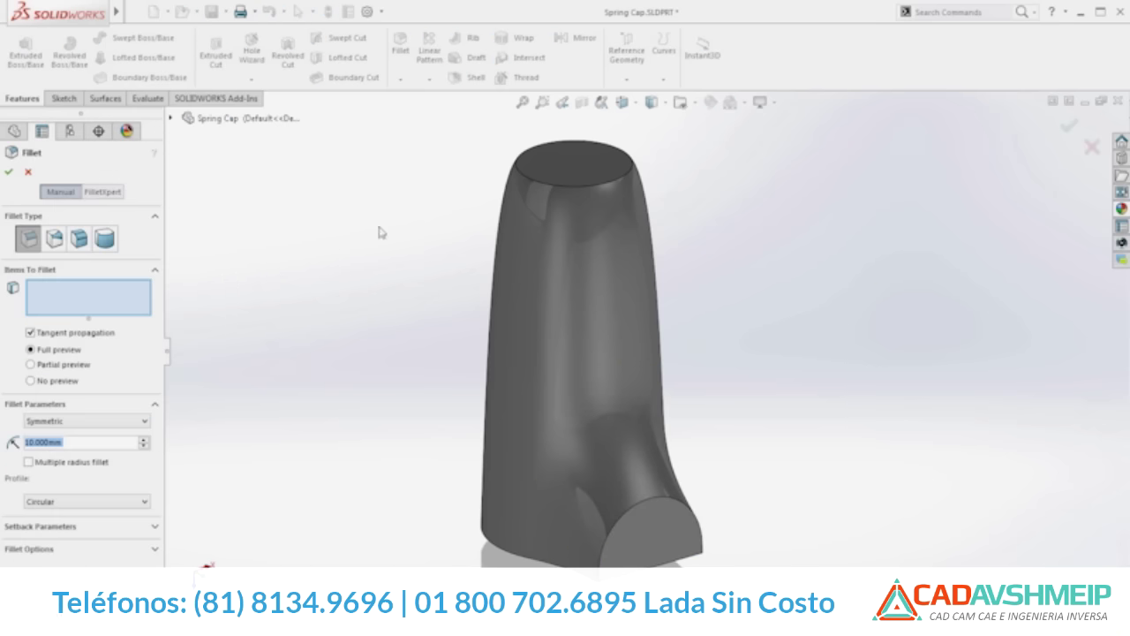
pyautogui.click(515, 174)
pyautogui.click(129, 408)
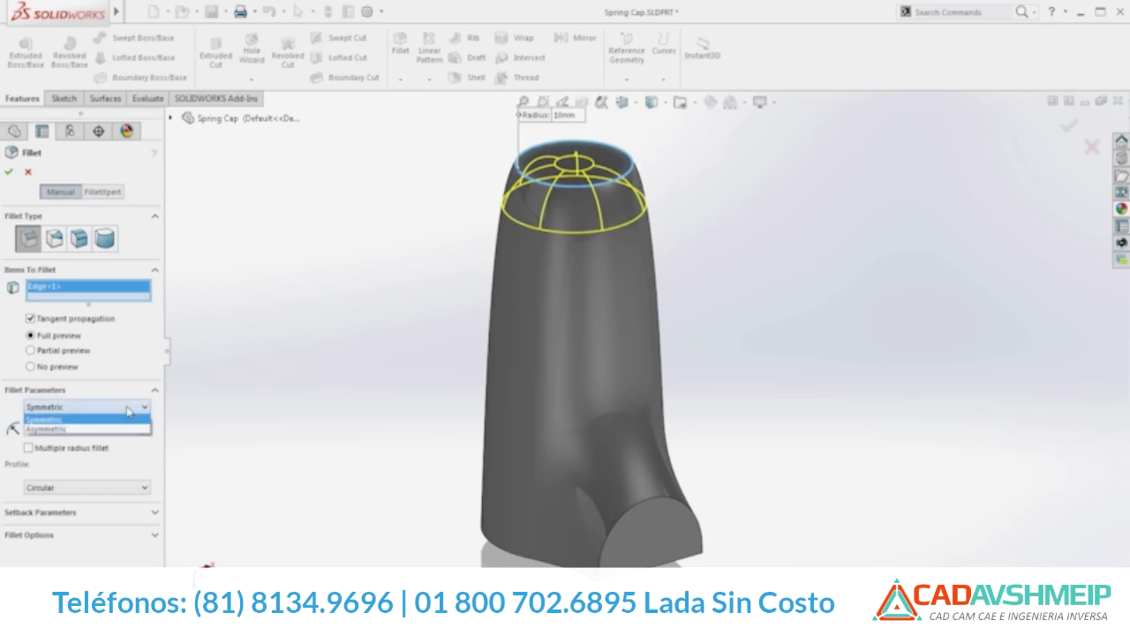
pyautogui.click(124, 429)
pyautogui.write('8')
pyautogui.press('Return')
pyautogui.click(122, 513)
pyautogui.click(127, 546)
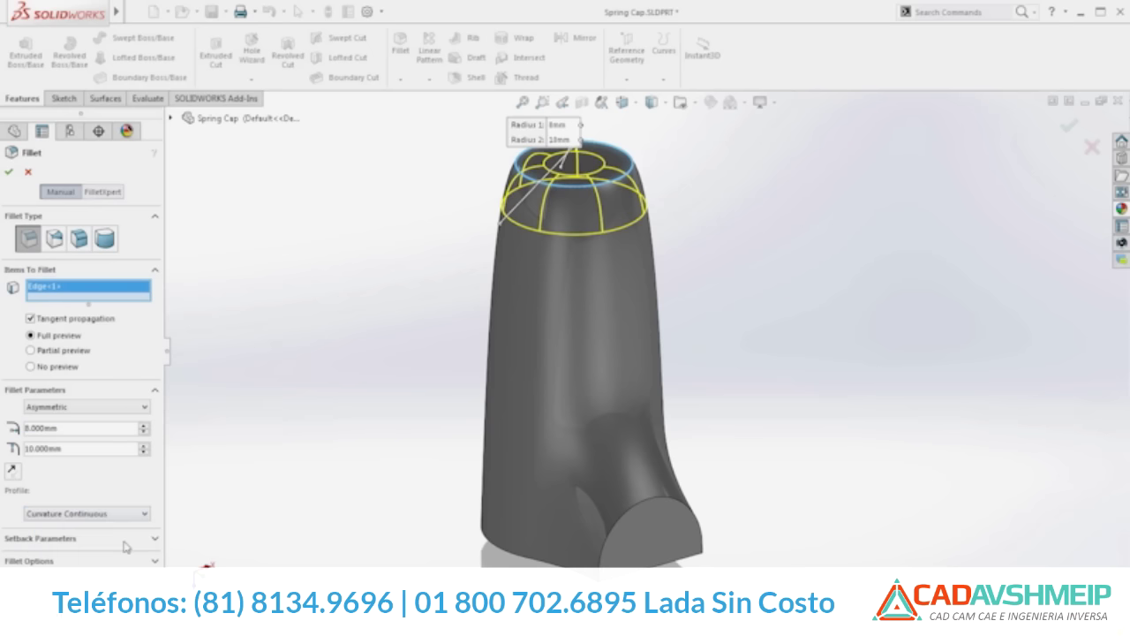
pyautogui.click(9, 172)
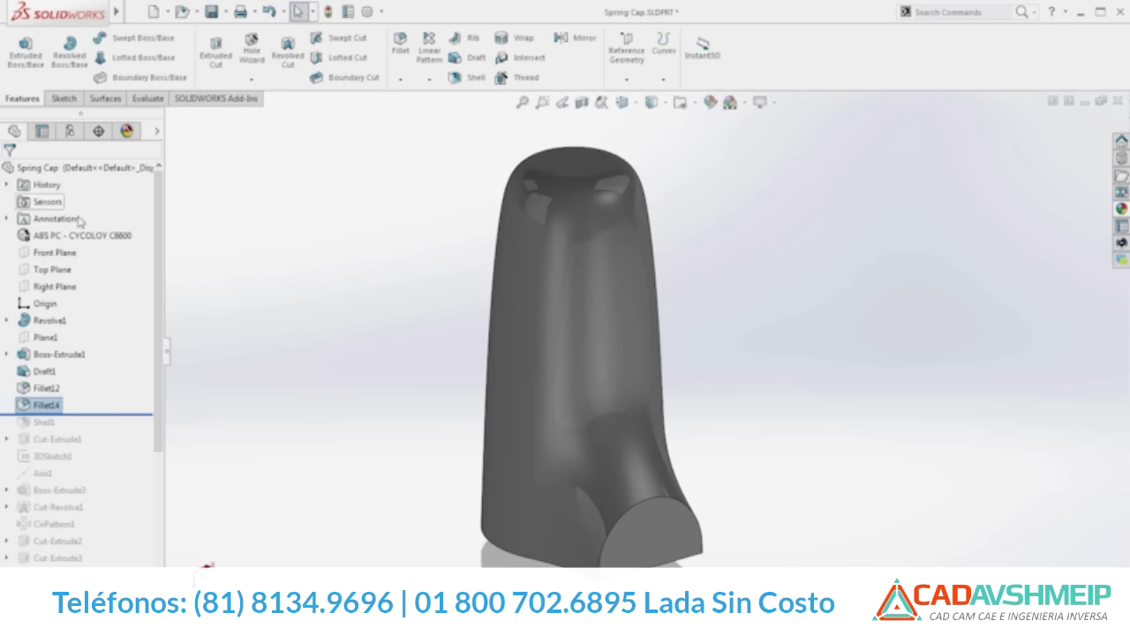
pyautogui.rightClick(212, 247)
# Start a variable-size fillet on the half-round base edge with 1 mm at both ends
pyautogui.click(220, 275)
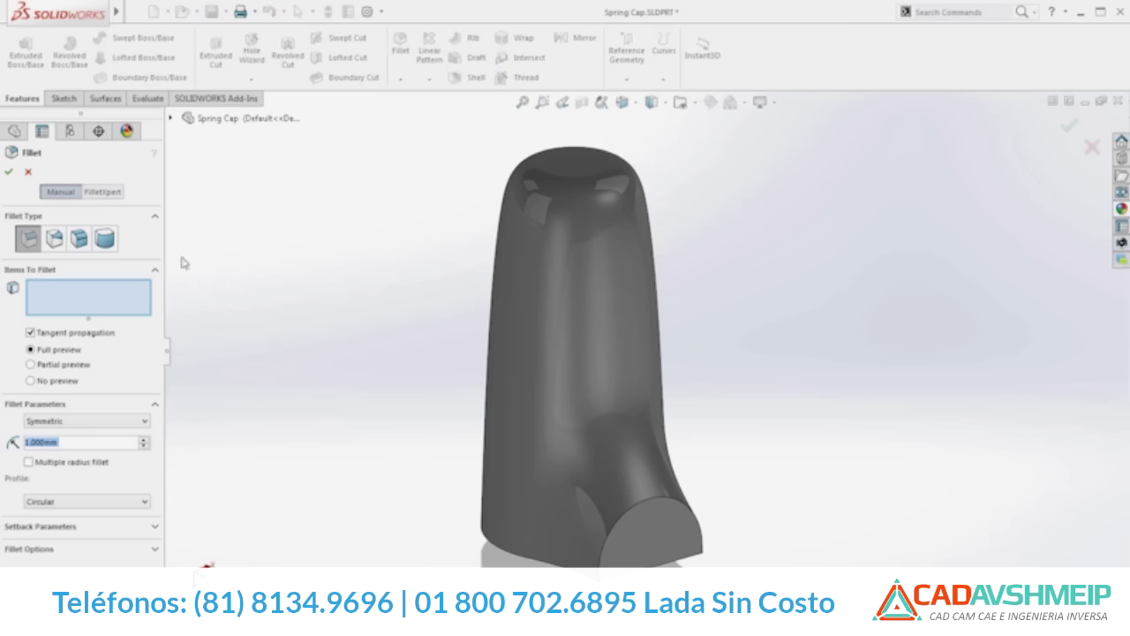
pyautogui.click(54, 239)
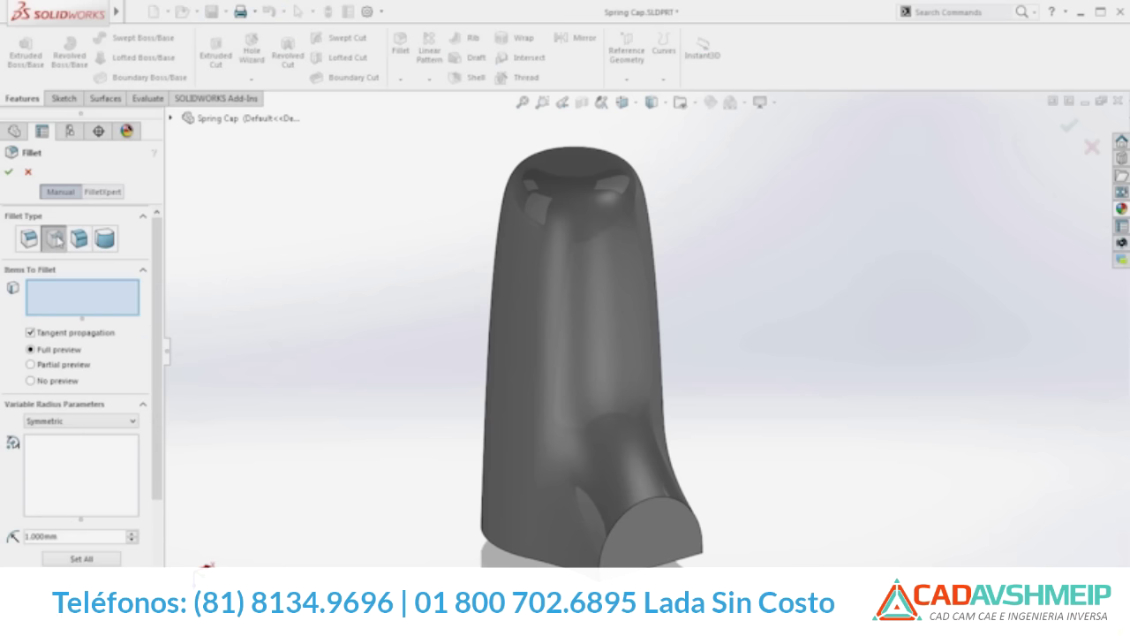
pyautogui.click(621, 521)
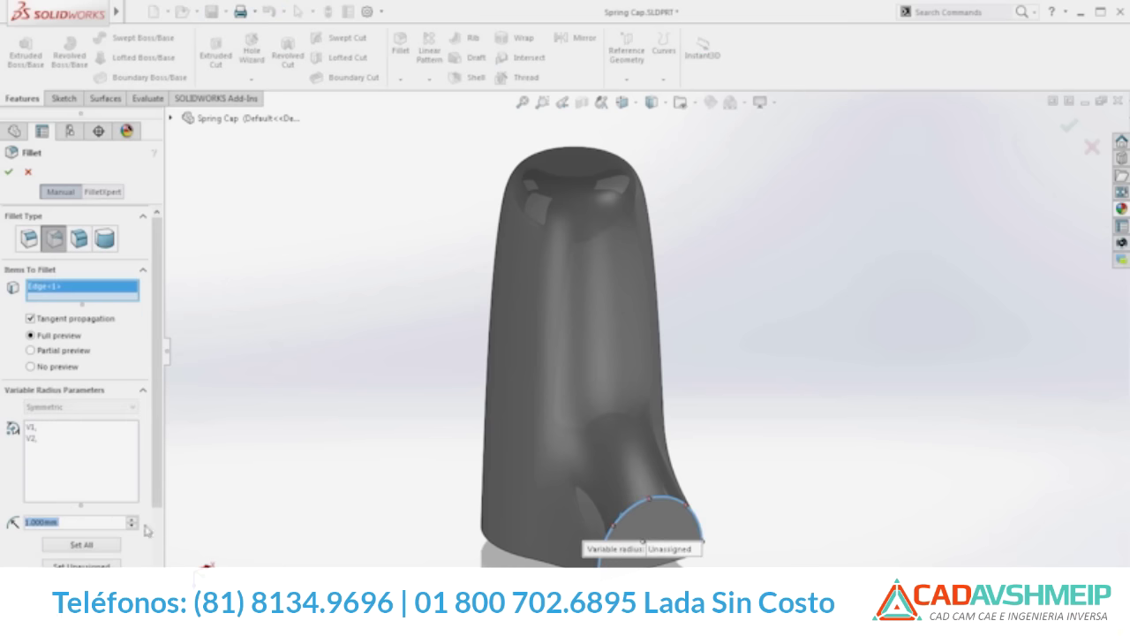
pyautogui.click(86, 546)
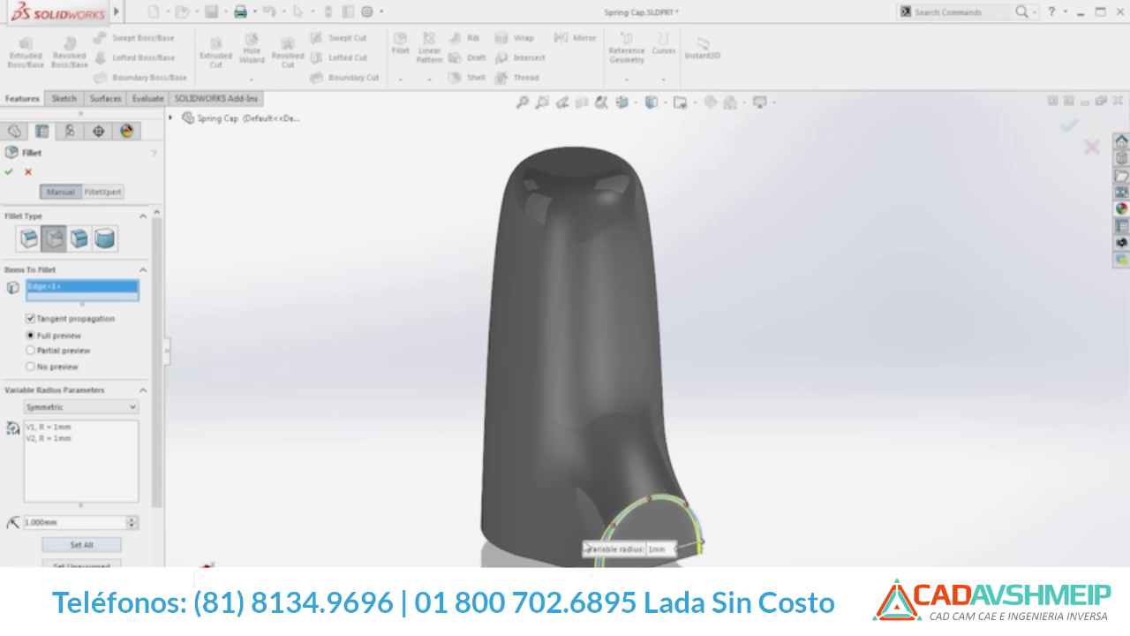
pyautogui.scroll(-2, 637, 537)
pyautogui.scroll(-1, 632, 544)
# Add control points at 75%, 50% and 25% with radii 3, 7 and 3 mm
pyautogui.click(631, 550)
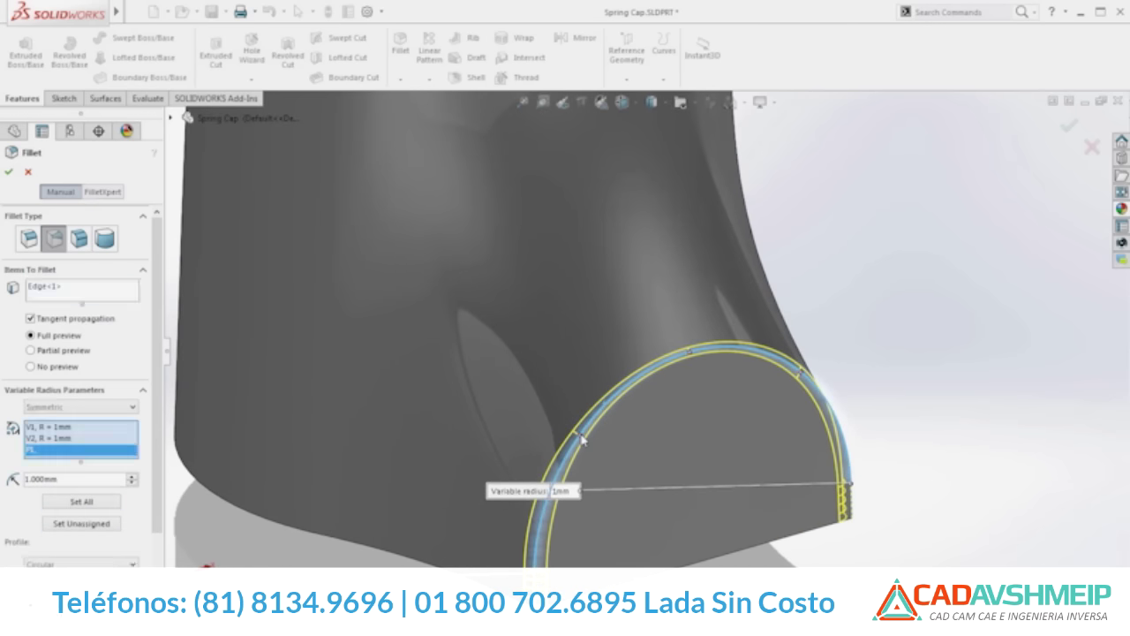
pyautogui.write('3')
pyautogui.press('Return')
pyautogui.click(689, 351)
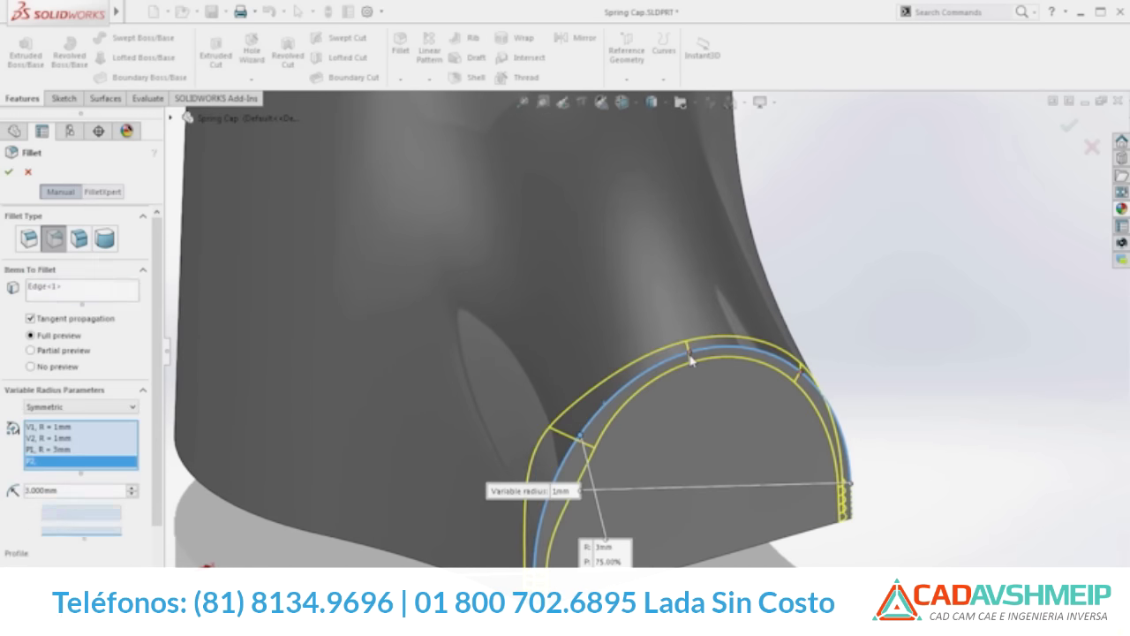
pyautogui.click(941, 362)
pyautogui.write('7')
pyautogui.press('Return')
pyautogui.click(802, 372)
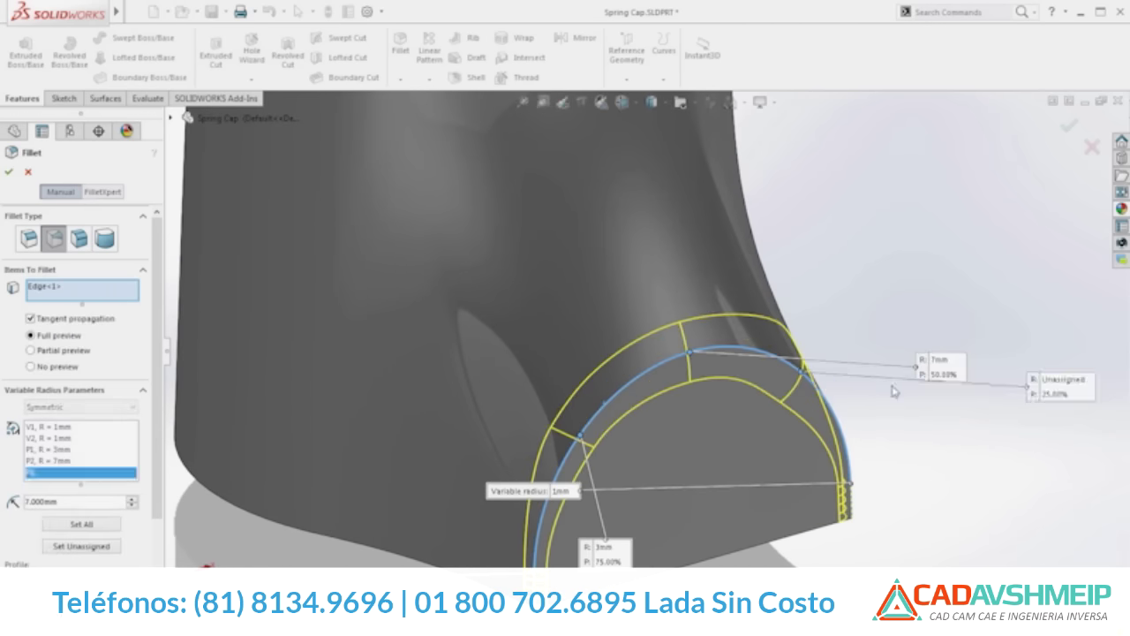
pyautogui.click(1057, 386)
pyautogui.write('3')
pyautogui.press('Return')
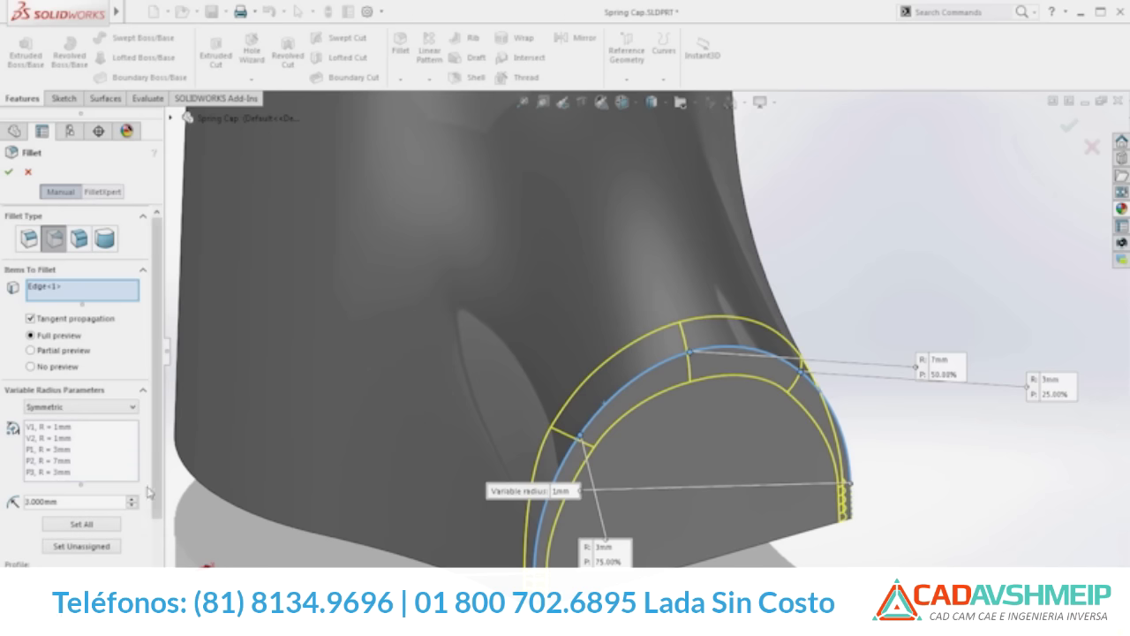
# Set the fillet profile to Curvature Continuous and create VarFillet1
pyautogui.scroll(-2, 150, 493)
pyautogui.click(128, 536)
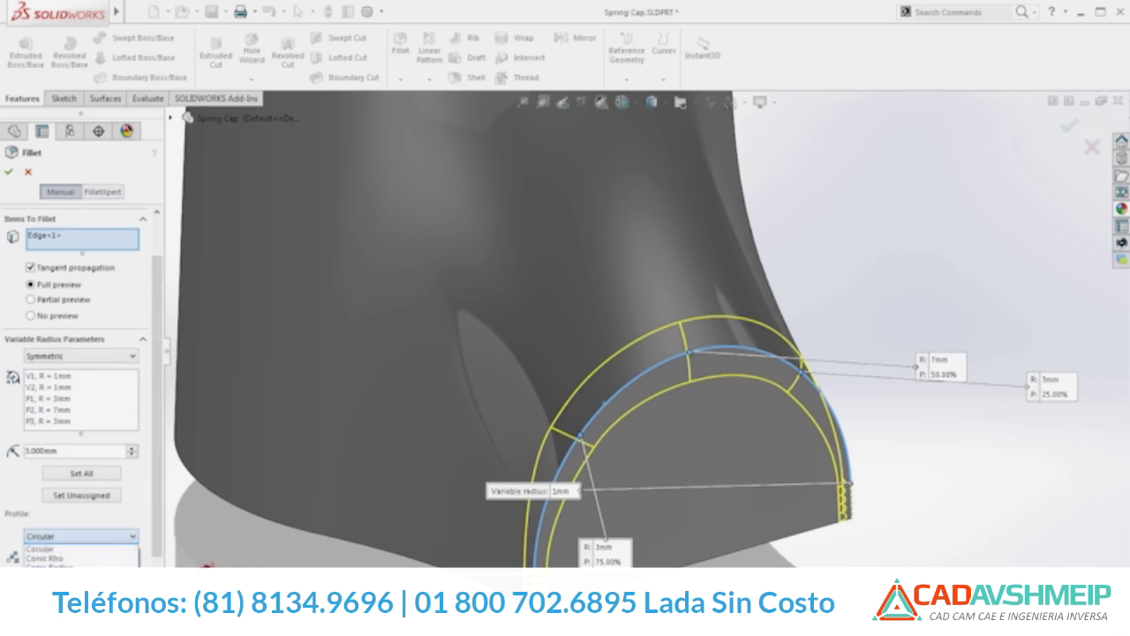
pyautogui.click(53, 578)
pyautogui.click(10, 173)
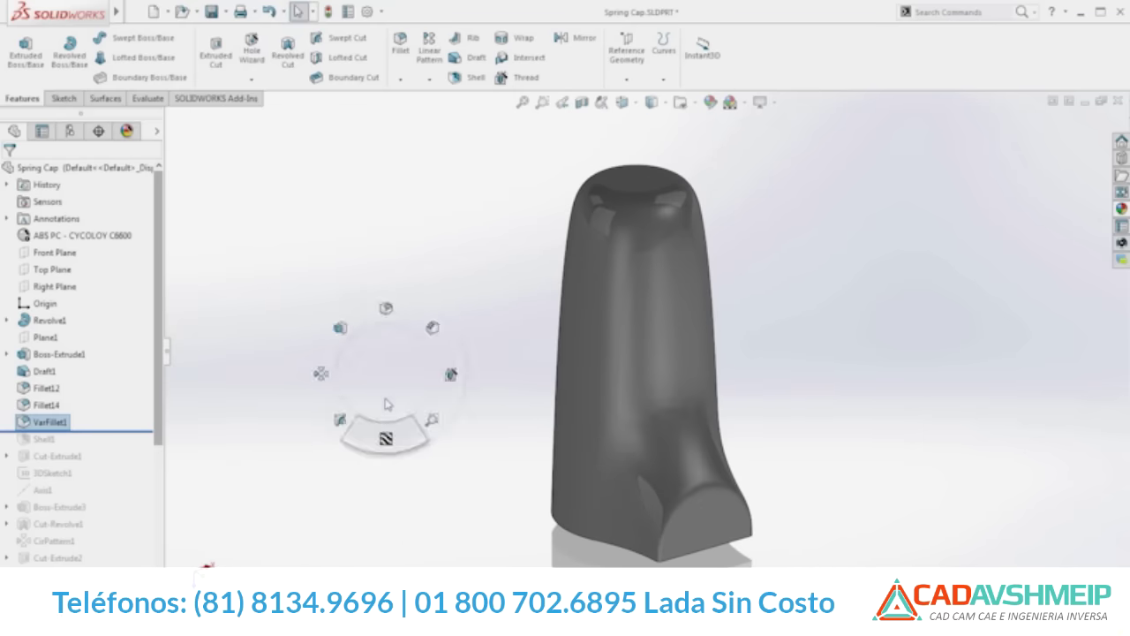
pyautogui.moveTo(386, 386); pyautogui.dragTo(381, 428, button='right')
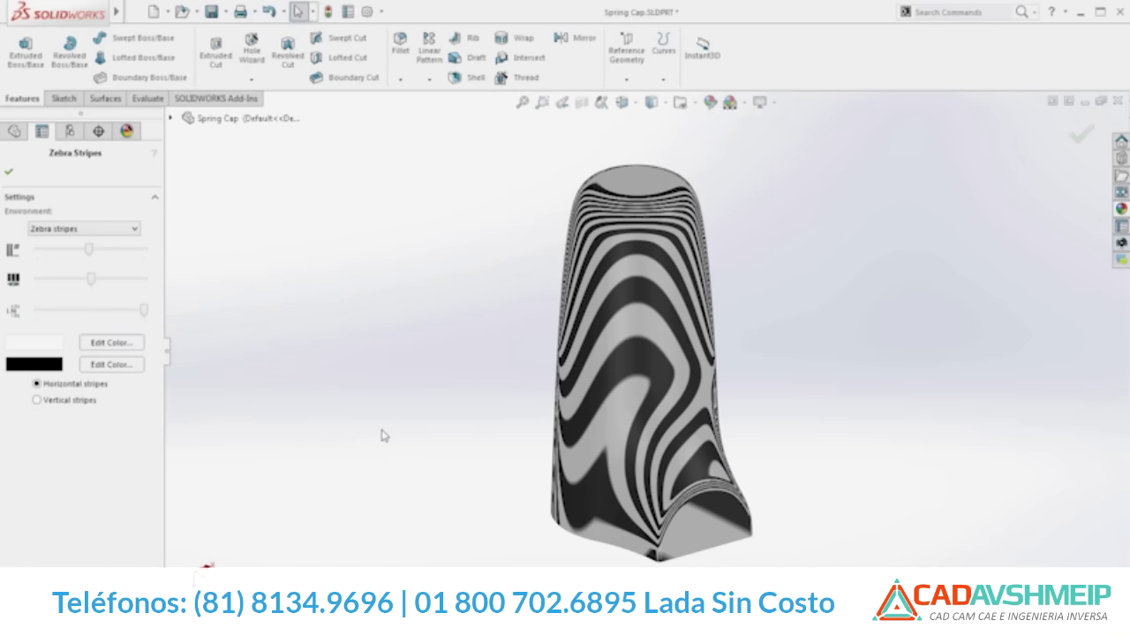
pyautogui.press('Return')
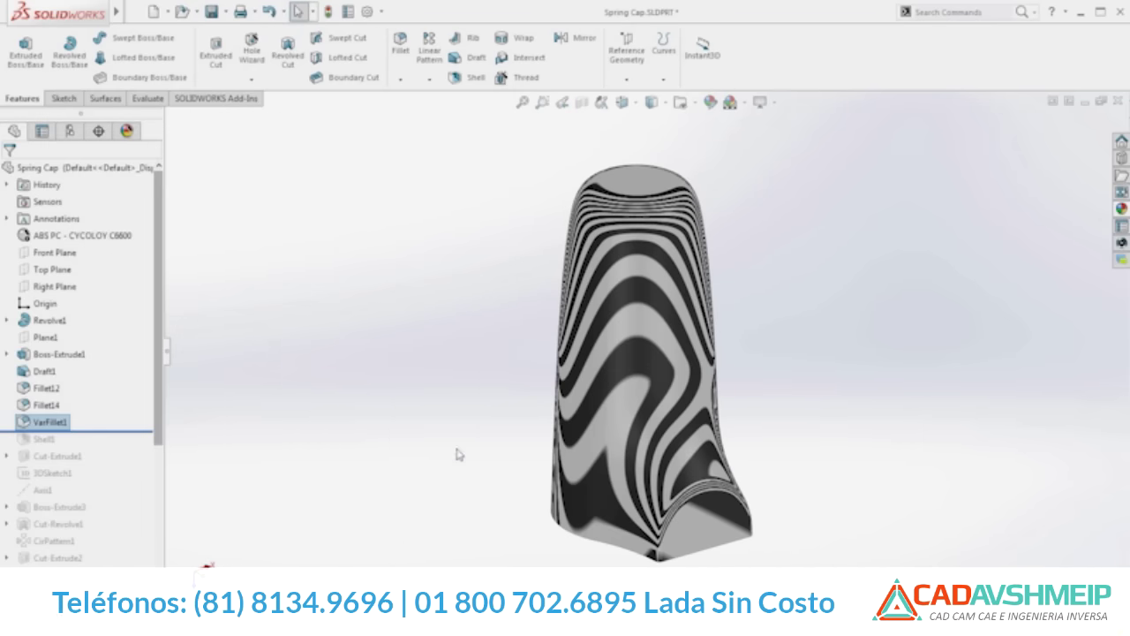
pyautogui.moveTo(444, 459)
pyautogui.mouseDown(button='middle')
pyautogui.moveTo(342, 447)
pyautogui.moveTo(445, 457)
pyautogui.mouseUp(button='middle')
pyautogui.moveTo(394, 371); pyautogui.dragTo(397, 411, button='right')
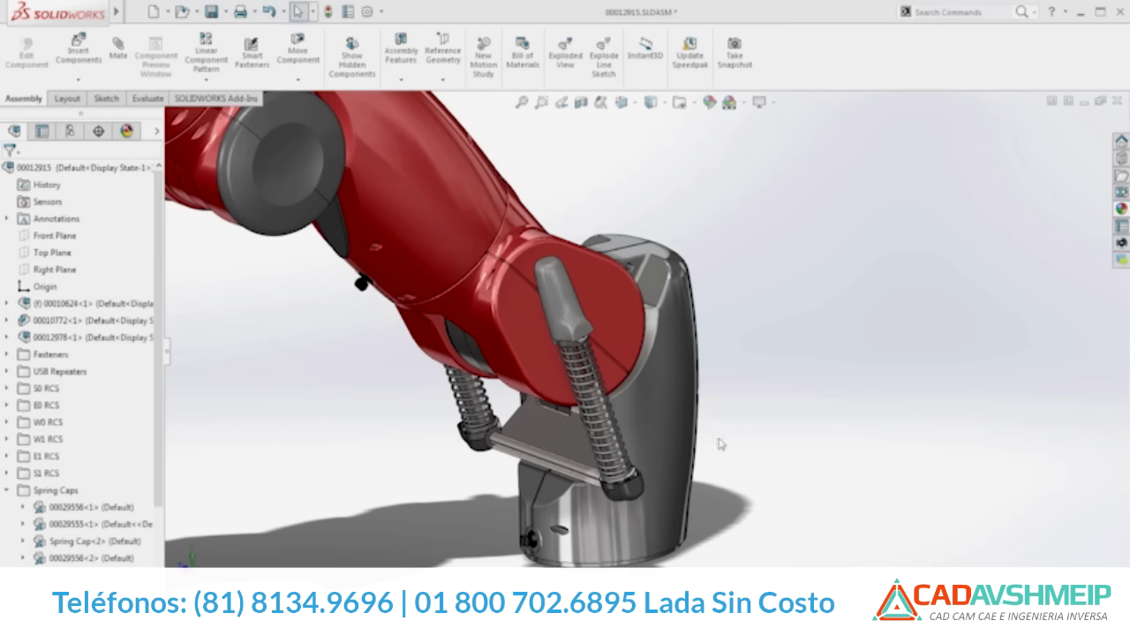
# Hide the gripper's housing part to expose the drive shaft
pyautogui.click(687, 448)
pyautogui.click(780, 367)
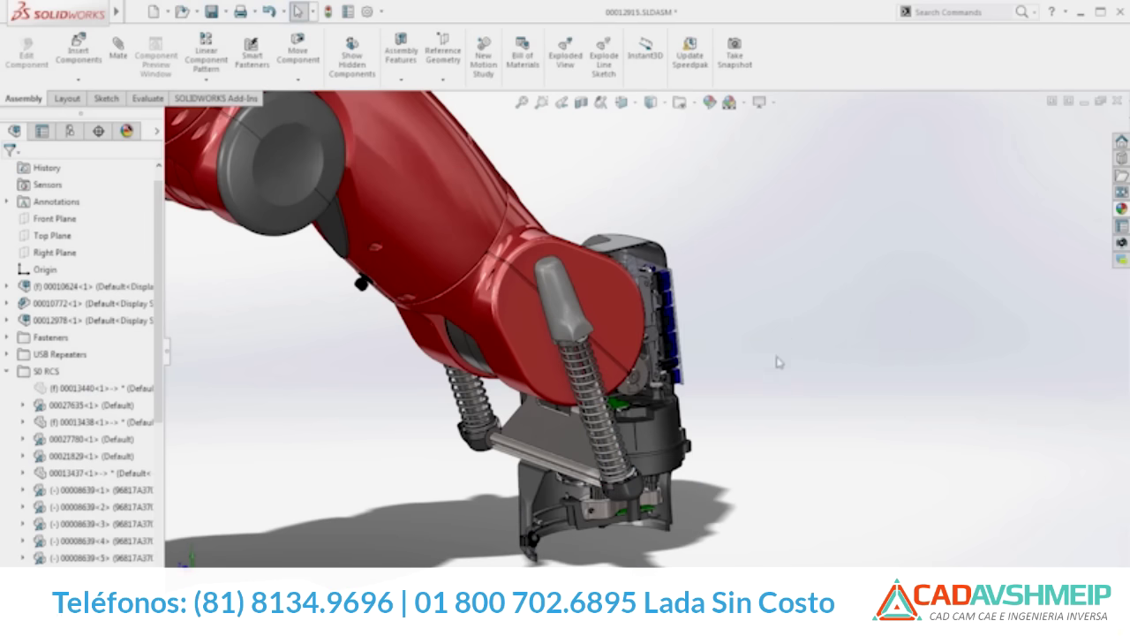
pyautogui.scroll(-3, 609, 512)
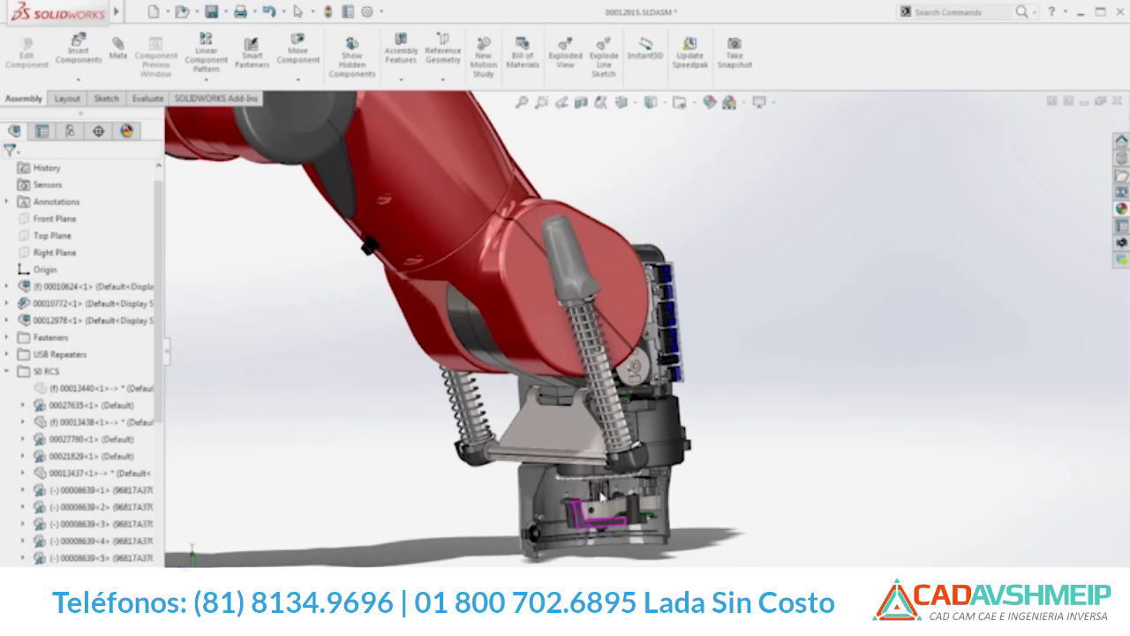
pyautogui.scroll(-3, 604, 491)
# Open the Drive Shaft on its own, zoom to its left end, and start Thread
pyautogui.click(623, 455)
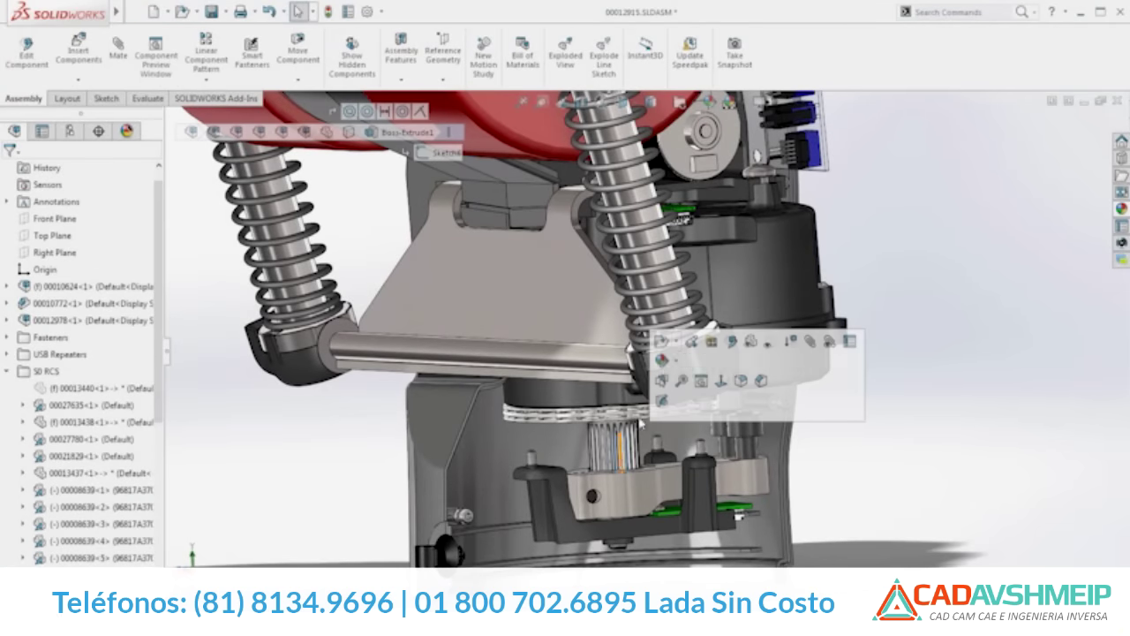
pyautogui.click(661, 371)
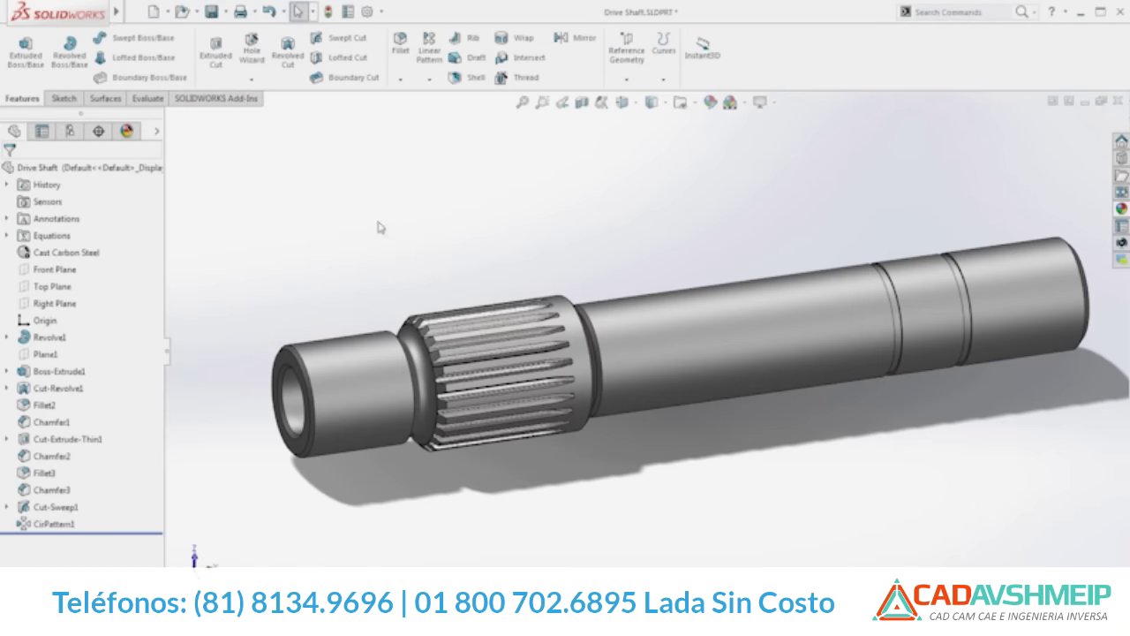
pyautogui.moveTo(380, 237); pyautogui.dragTo(431, 314, button='right')
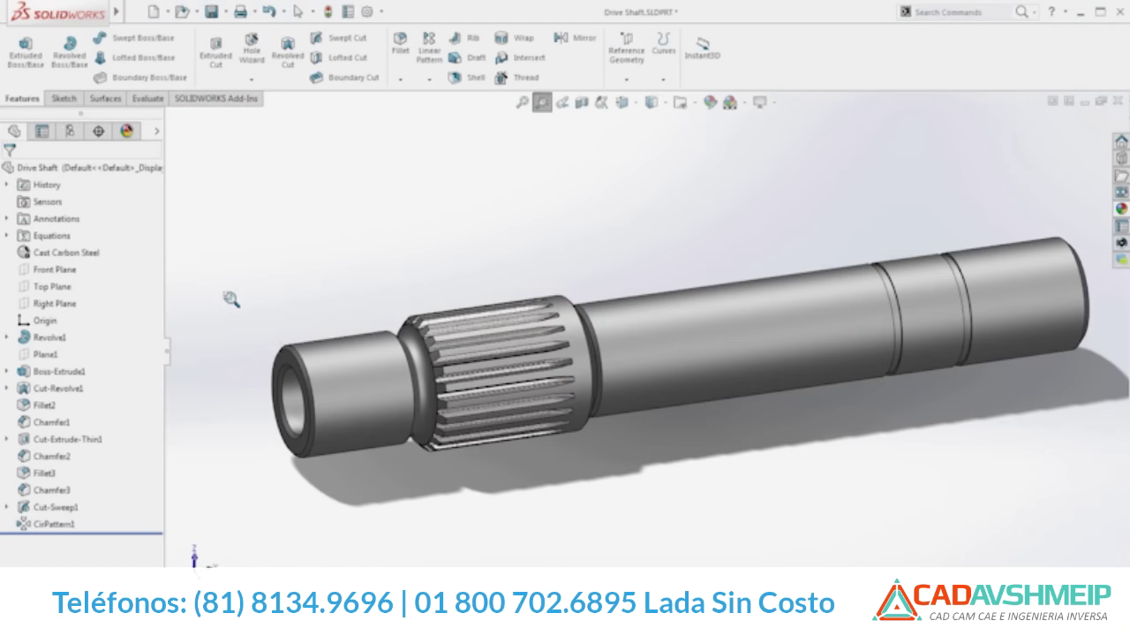
pyautogui.moveTo(224, 294); pyautogui.dragTo(486, 484)
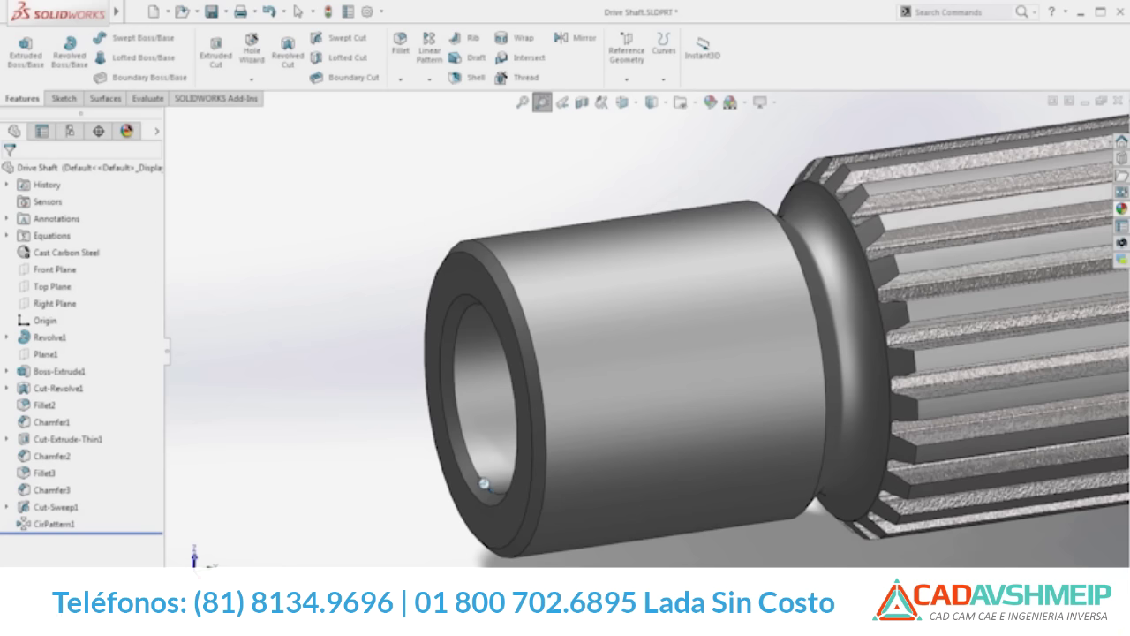
pyautogui.press('Escape')
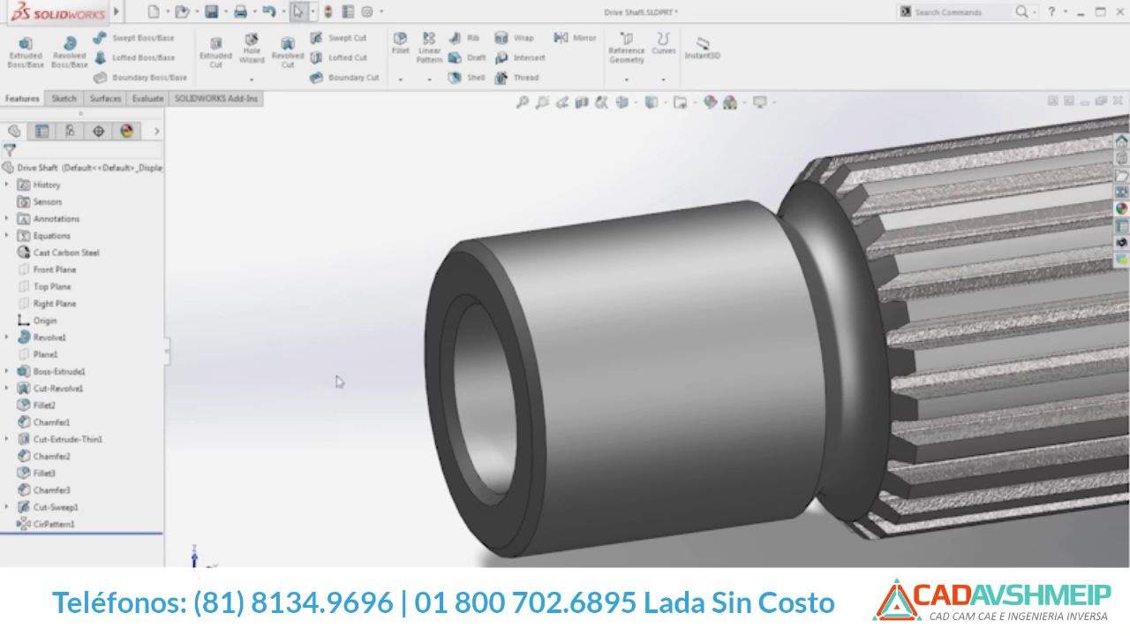
pyautogui.click(521, 78)
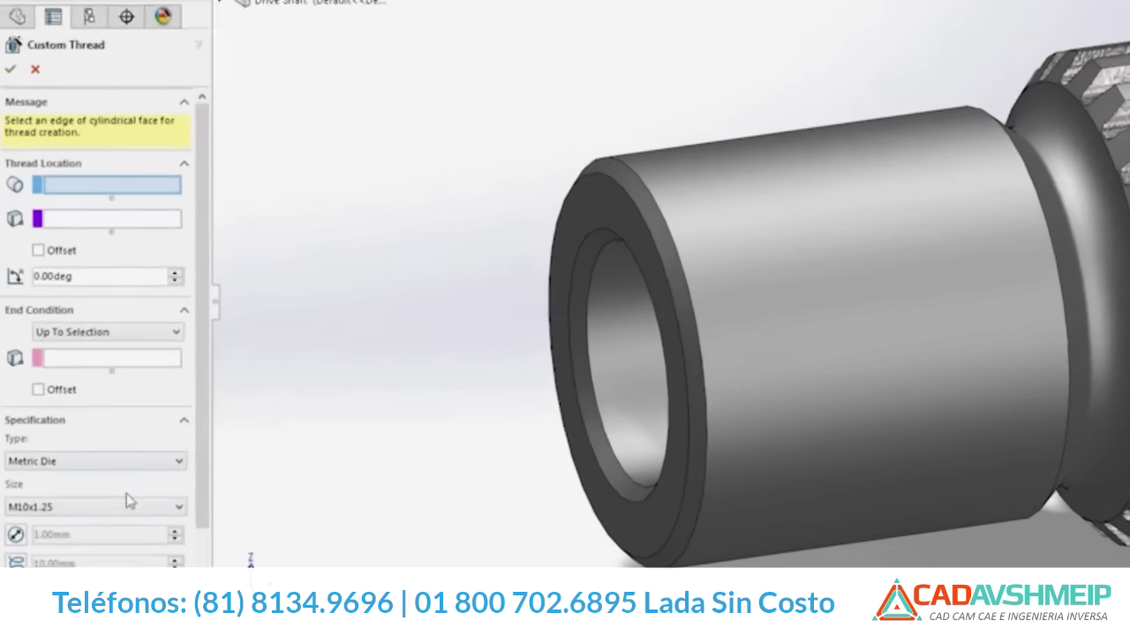
# Choose thread size M10x1.0 running from the shoulder edge to the shaft's front face
pyautogui.click(84, 509)
pyautogui.scroll(3, 123, 450)
pyautogui.scroll(3, 126, 397)
pyautogui.click(84, 179)
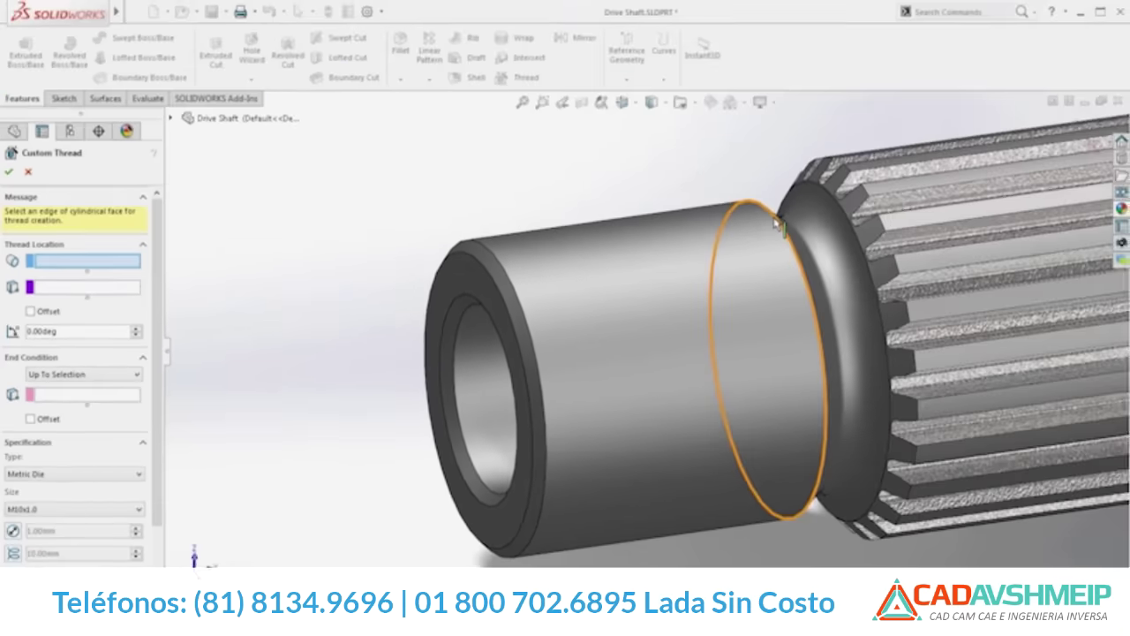
pyautogui.click(715, 291)
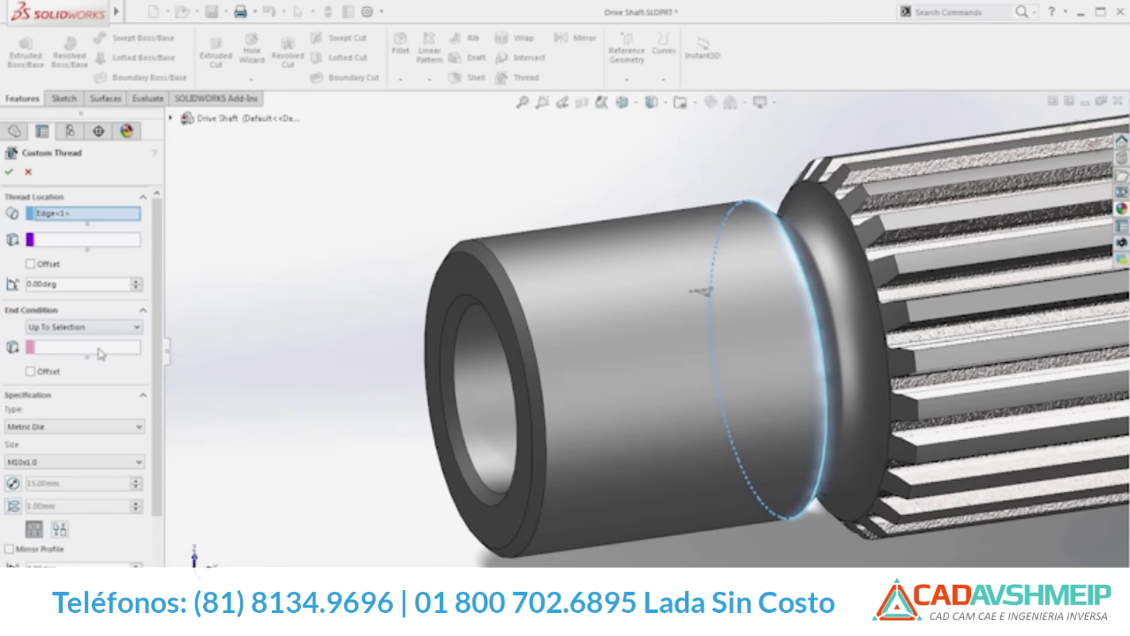
pyautogui.click(448, 288)
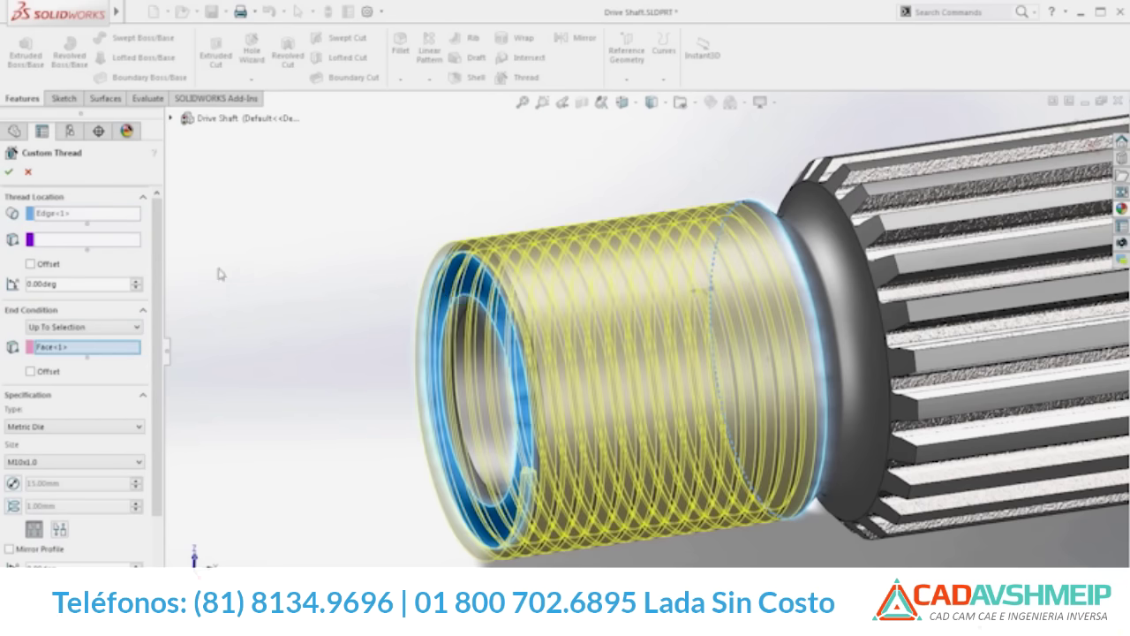
# Offset both thread ends by 1.00mm, reversing the start offset, and create Custom Thread4
pyautogui.click(31, 264)
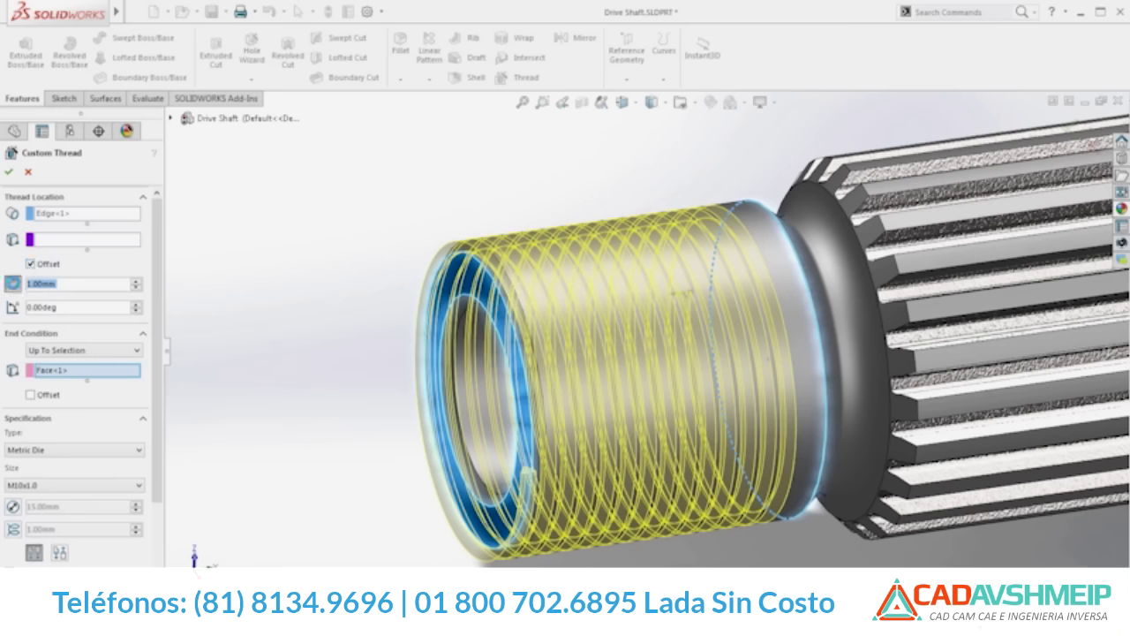
pyautogui.click(13, 284)
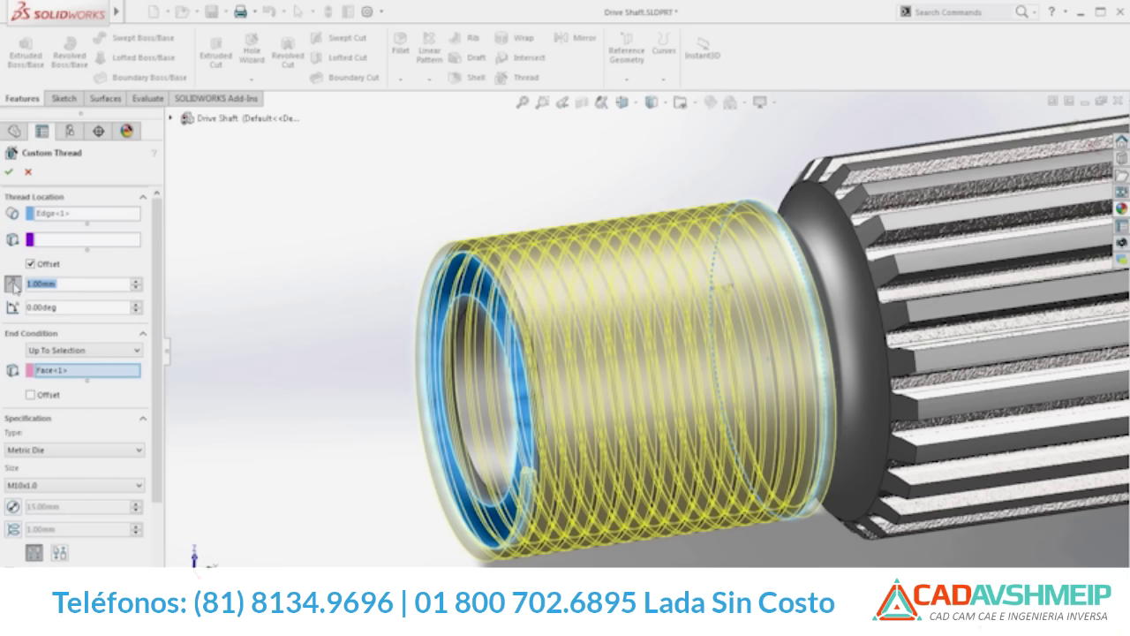
pyautogui.click(30, 396)
pyautogui.click(9, 171)
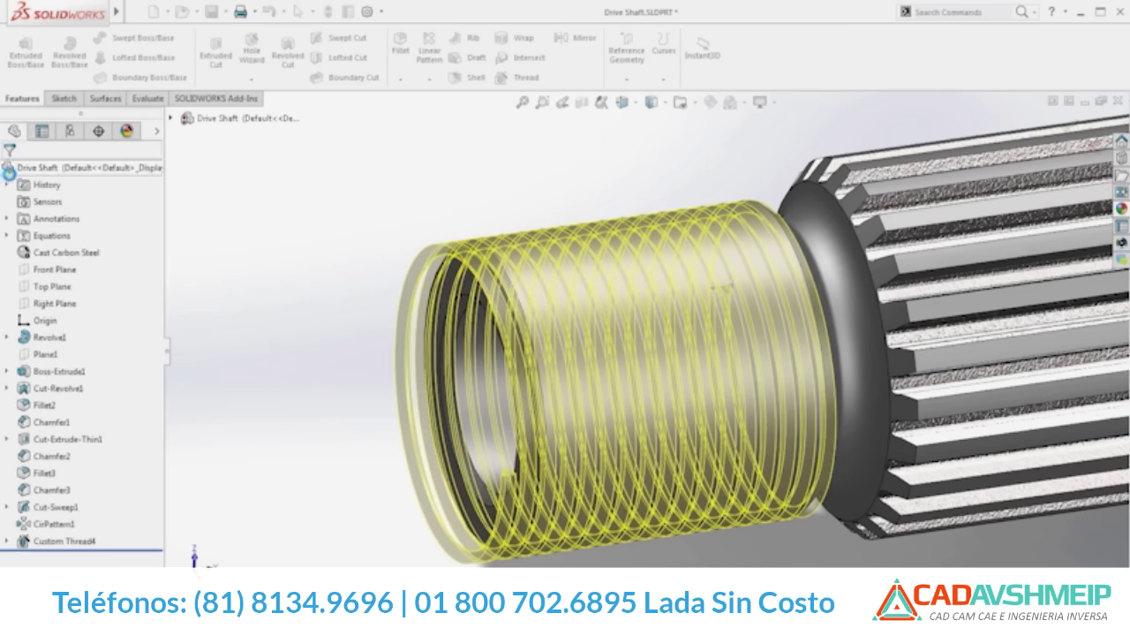
pyautogui.moveTo(391, 436)
pyautogui.mouseDown(button='middle')
pyautogui.moveTo(370, 429)
pyautogui.moveTo(398, 439)
pyautogui.mouseUp(button='middle')
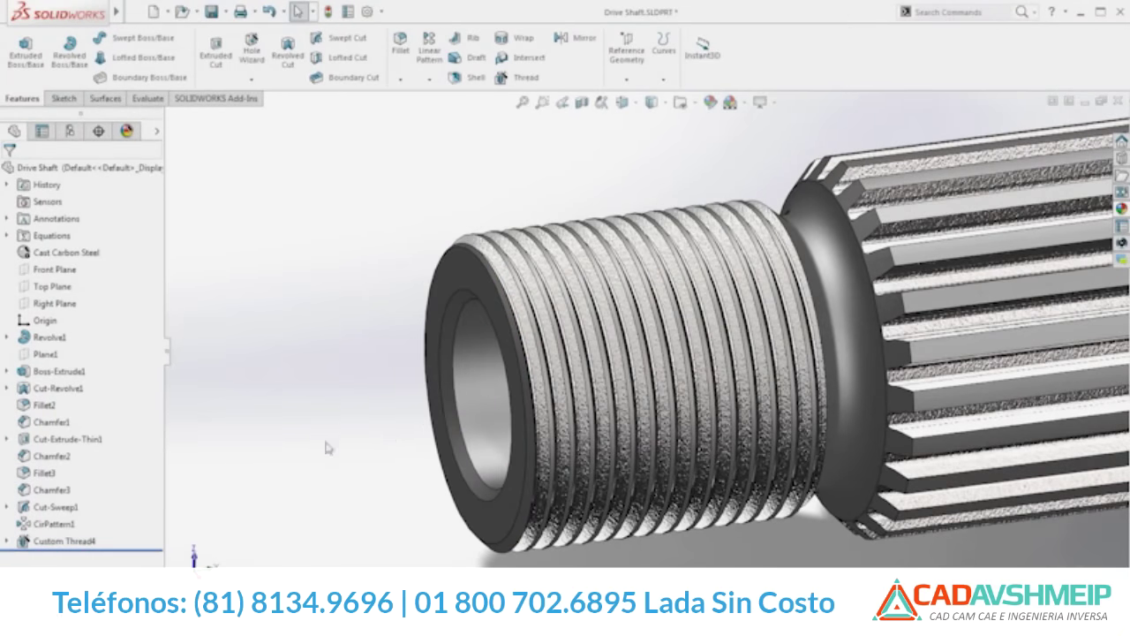
pyautogui.click(63, 540)
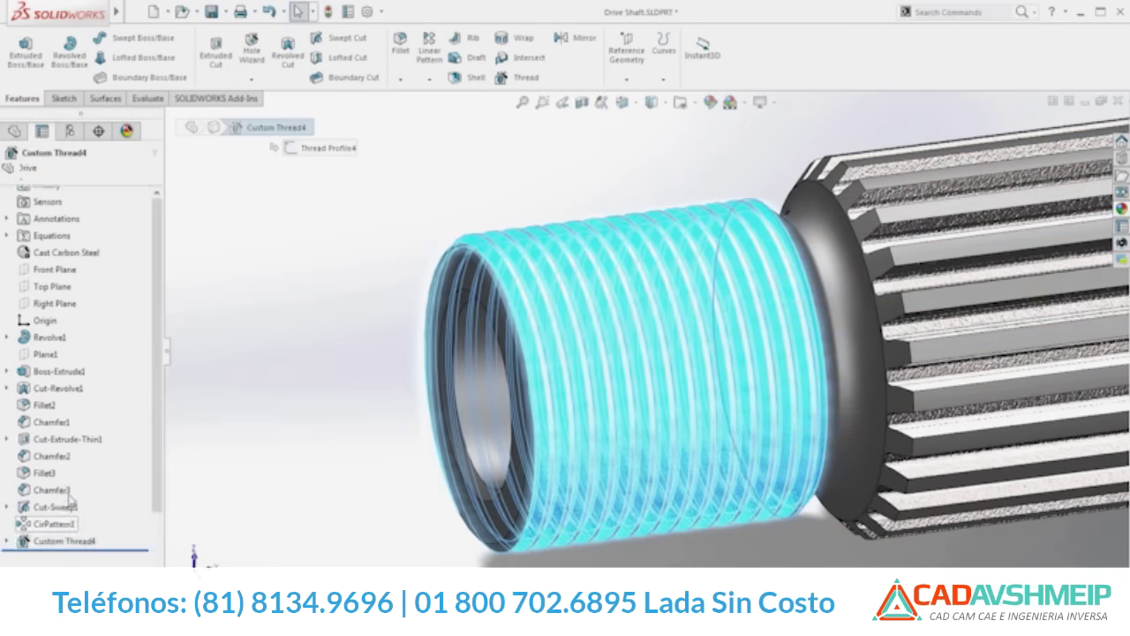
# Change Custom Thread4's pitch to 3.00mm
pyautogui.click(69, 499)
pyautogui.doubleClick(68, 531)
pyautogui.write('3')
pyautogui.press('Return')
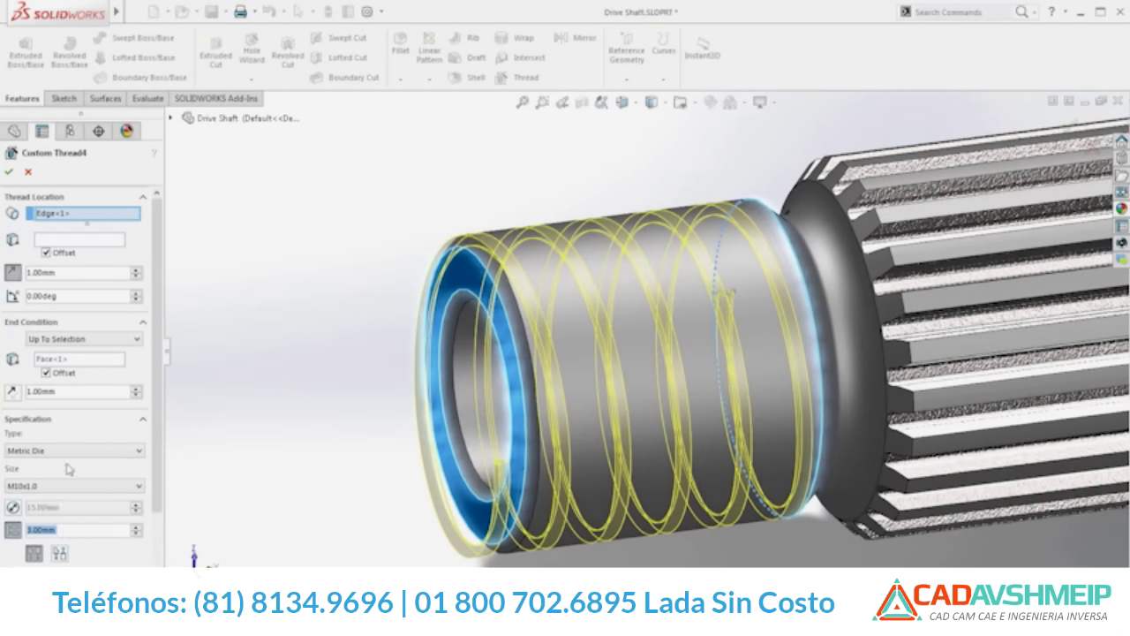
pyautogui.click(11, 176)
# Circular-pattern Custom Thread4 three times about the threaded cylinder's axis
pyautogui.moveTo(304, 344); pyautogui.dragTo(245, 344, button='right')
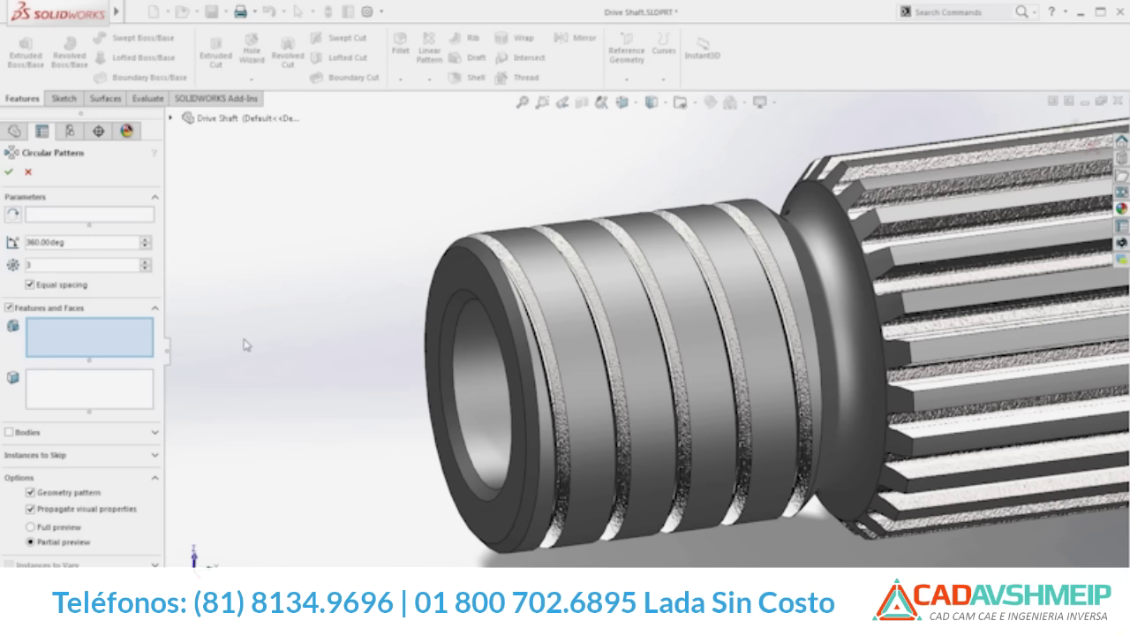
pyautogui.click(545, 298)
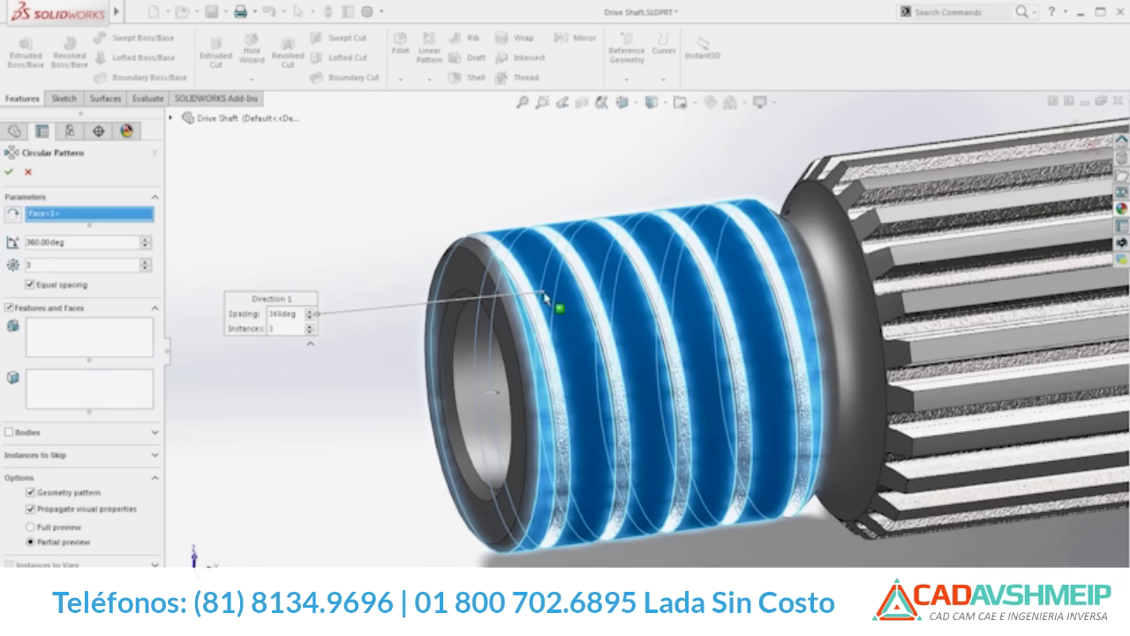
pyautogui.click(92, 342)
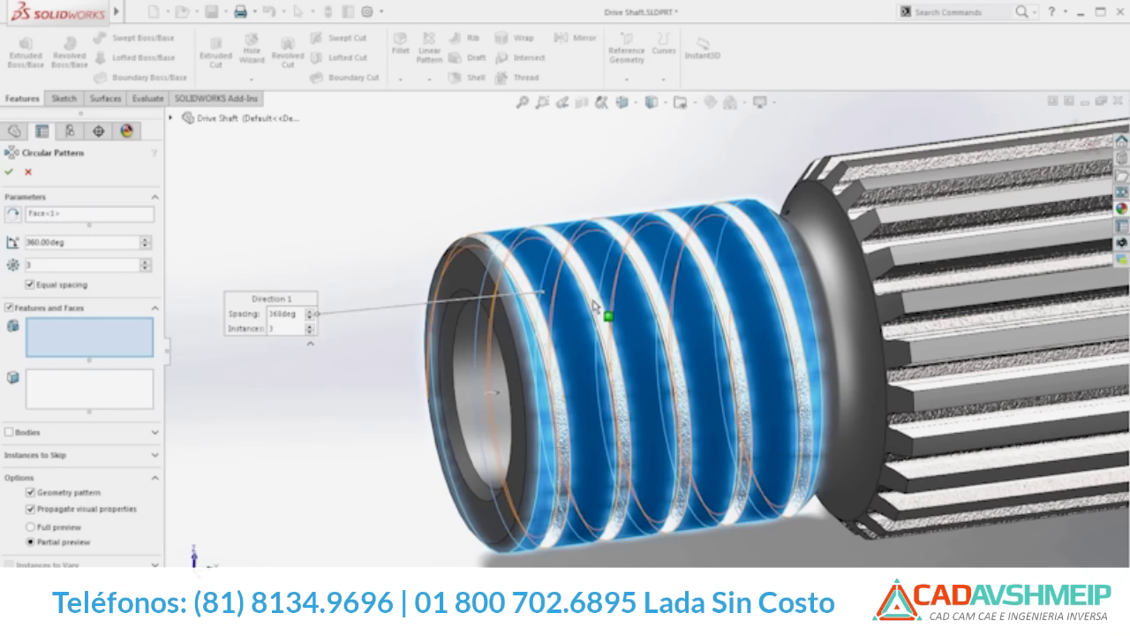
pyautogui.click(591, 298)
pyautogui.press('Return')
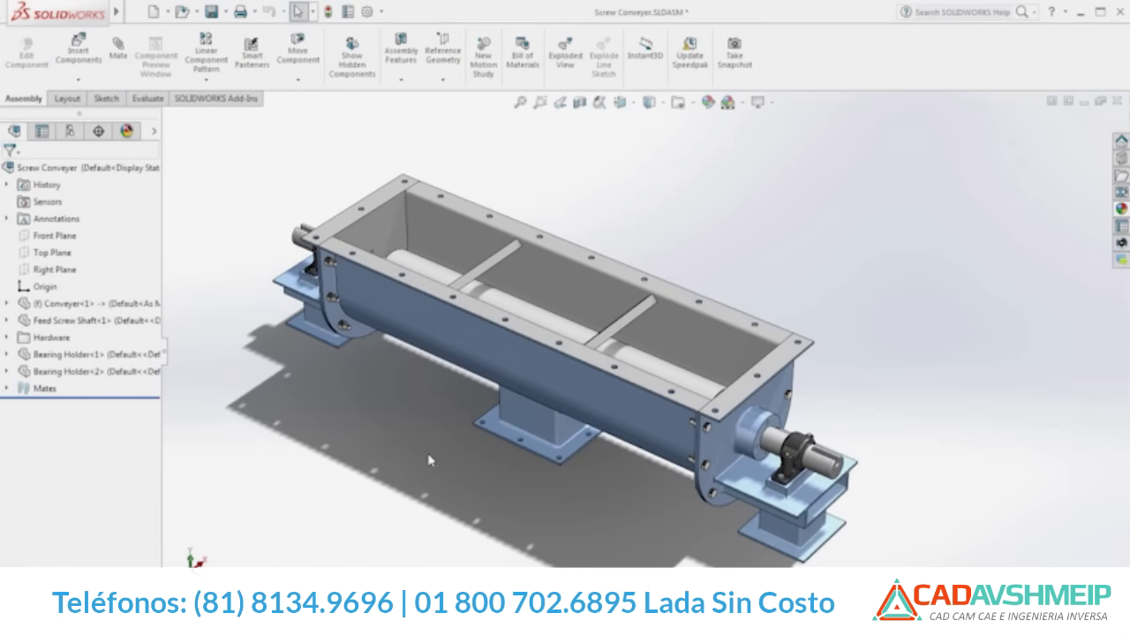
# Open the Feed Screw Shaft and thread the large cylinder from its right shoulder to its left face
pyautogui.click(513, 315)
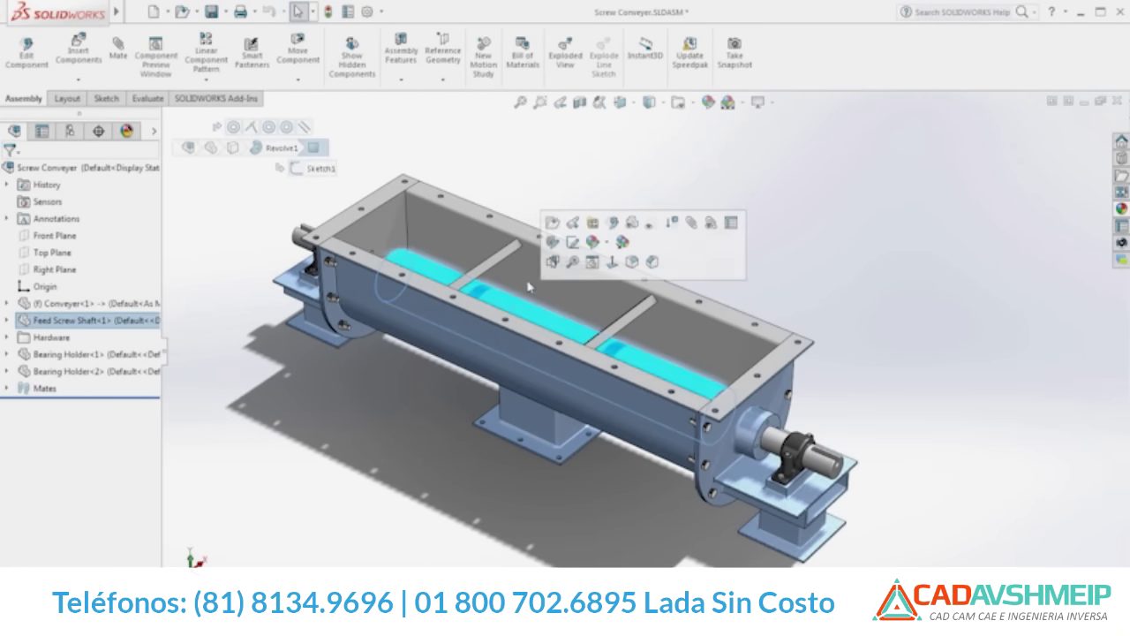
pyautogui.click(553, 222)
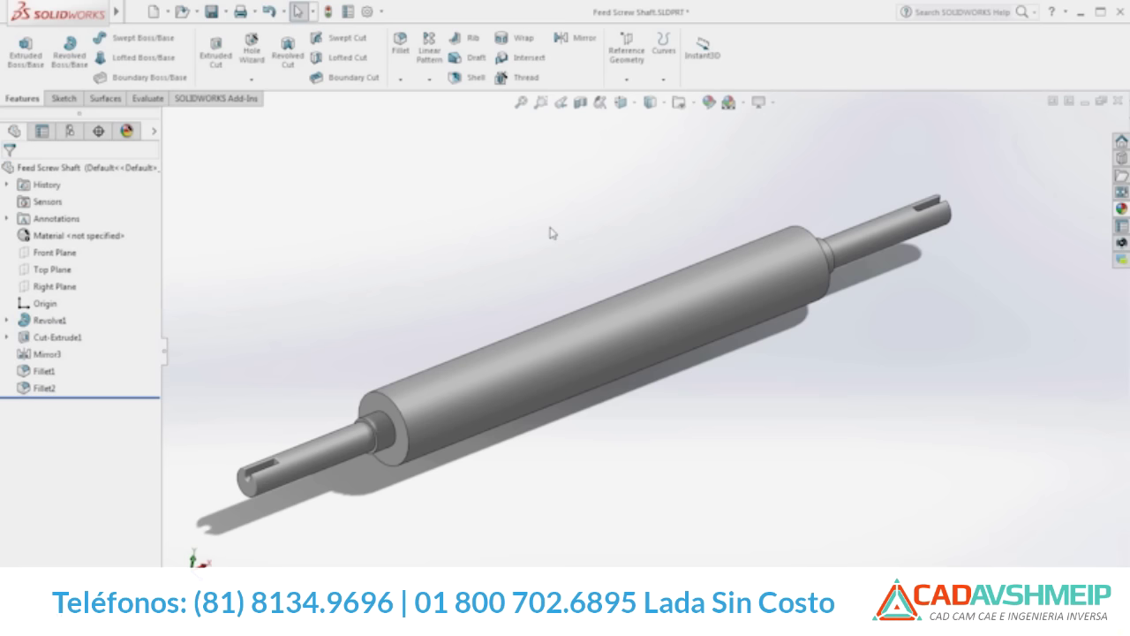
pyautogui.click(521, 77)
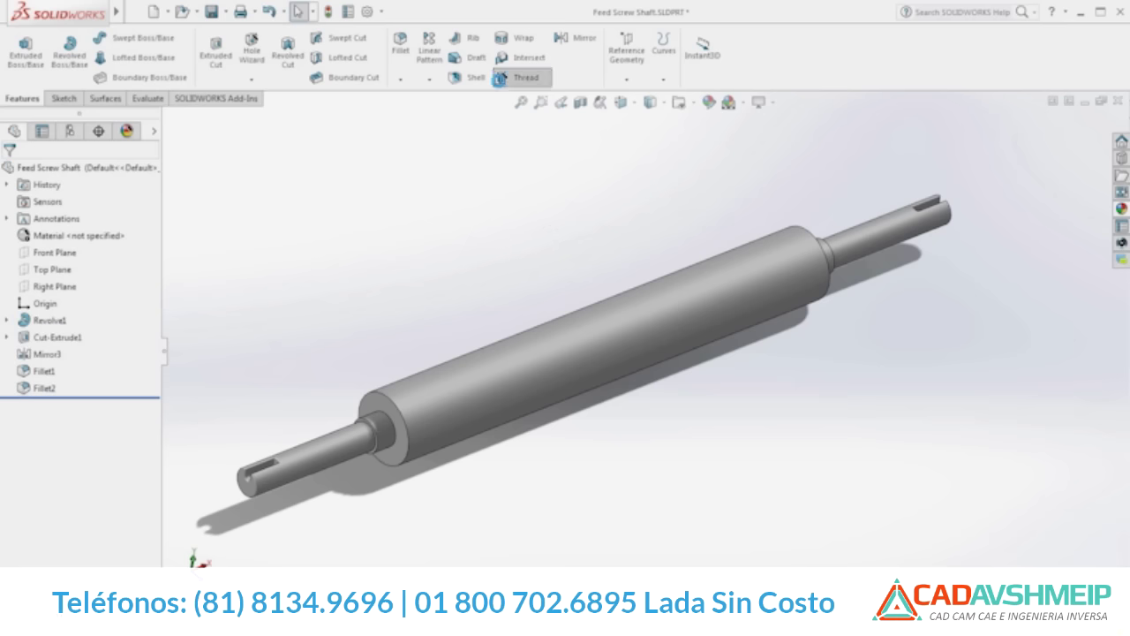
pyautogui.click(795, 233)
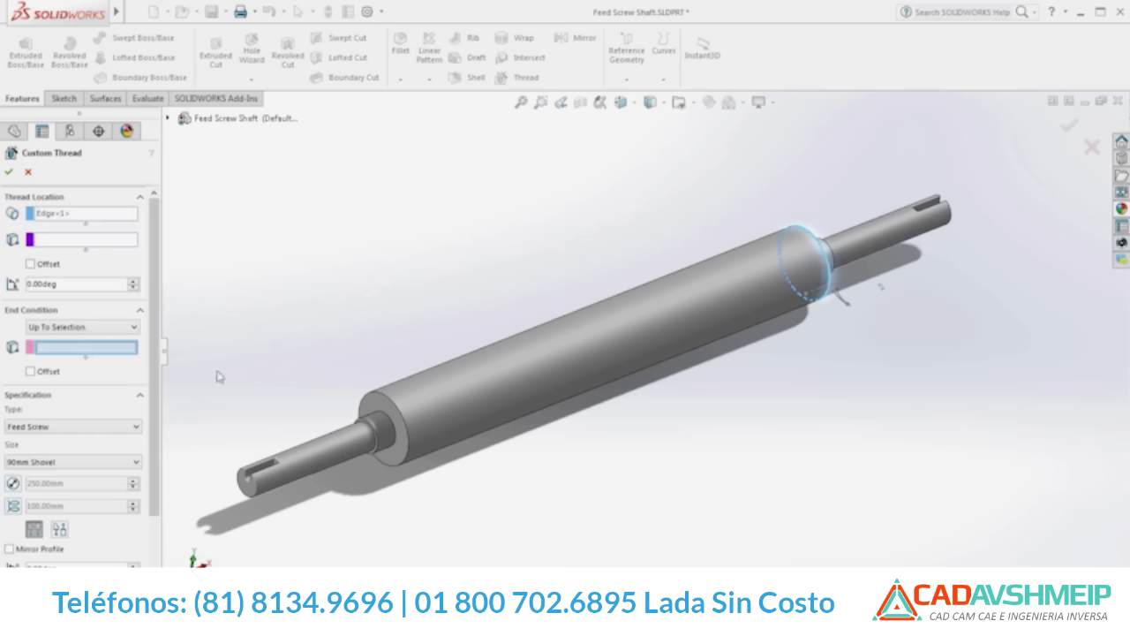
pyautogui.click(372, 412)
# Set the flight size to 130mm Shovel with a 175.00mm override diameter
pyautogui.click(106, 462)
pyautogui.click(101, 503)
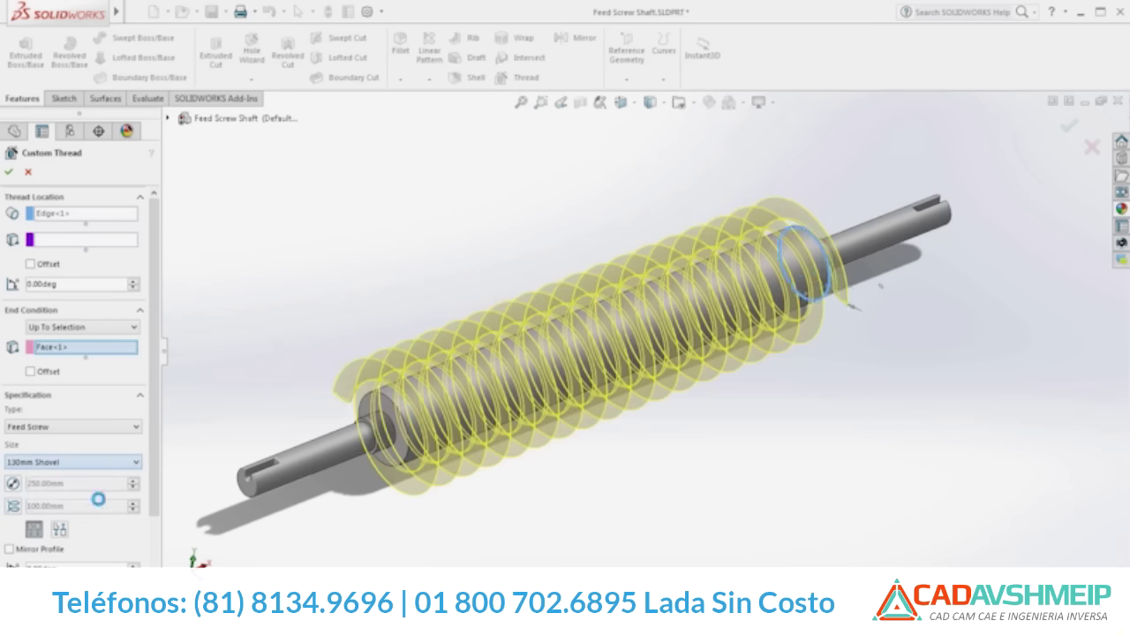
pyautogui.click(12, 483)
pyautogui.doubleClick(72, 484)
pyautogui.write('175')
pyautogui.press('Return')
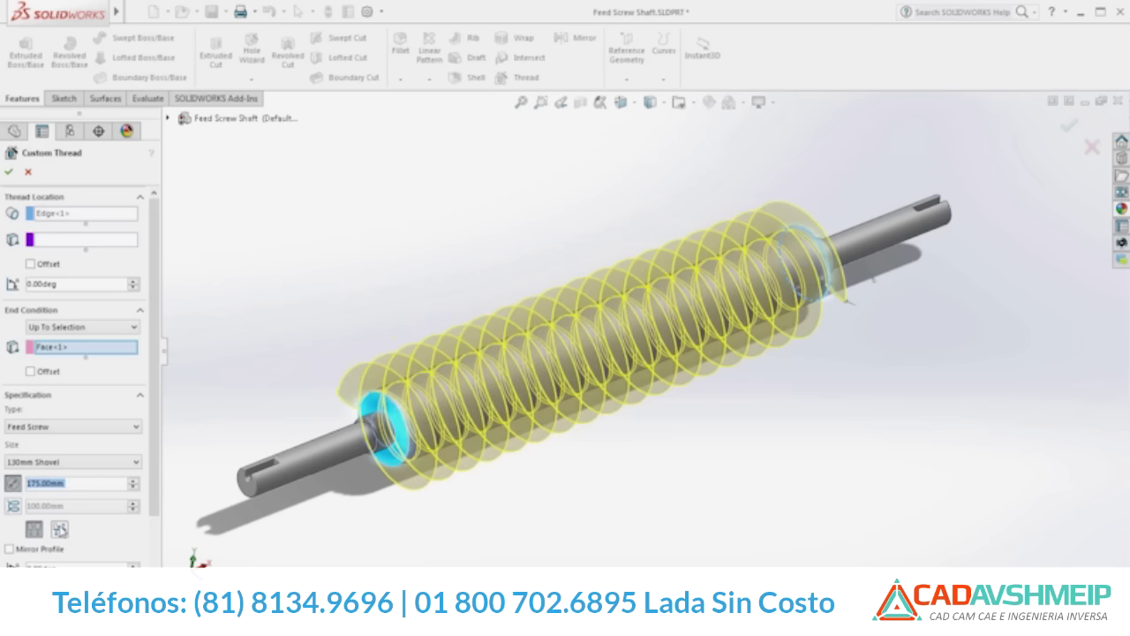
# Flip the flight profile, offset the end 12.5mm, and create Custom Thread1
pyautogui.click(59, 532)
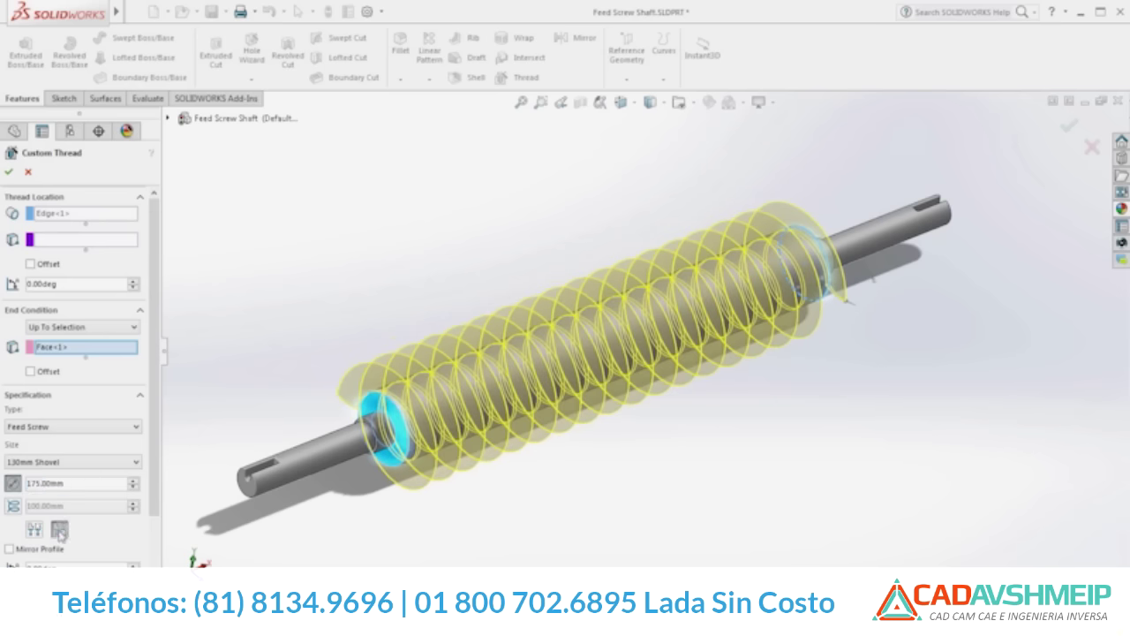
pyautogui.click(31, 372)
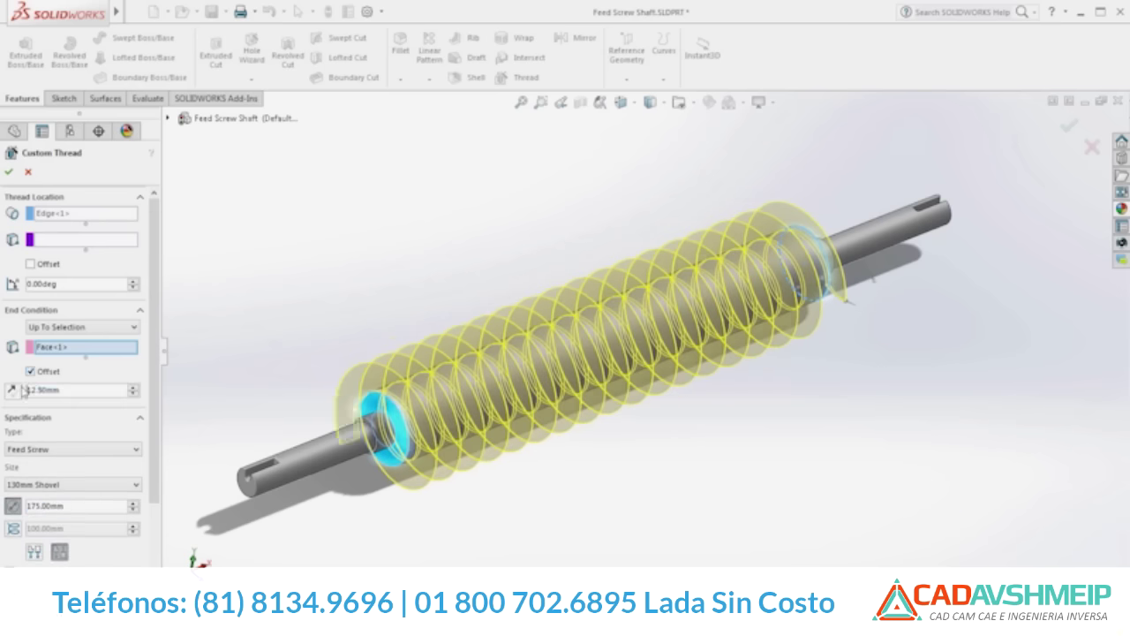
pyautogui.click(11, 170)
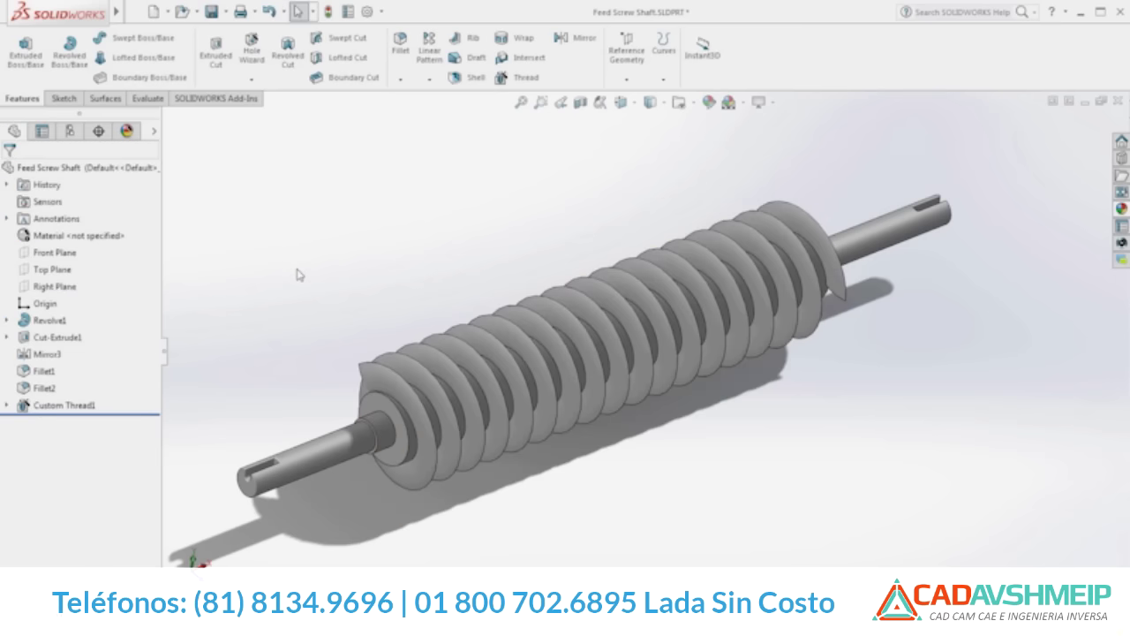
pyautogui.hotkey('ctrl', 'Tab')
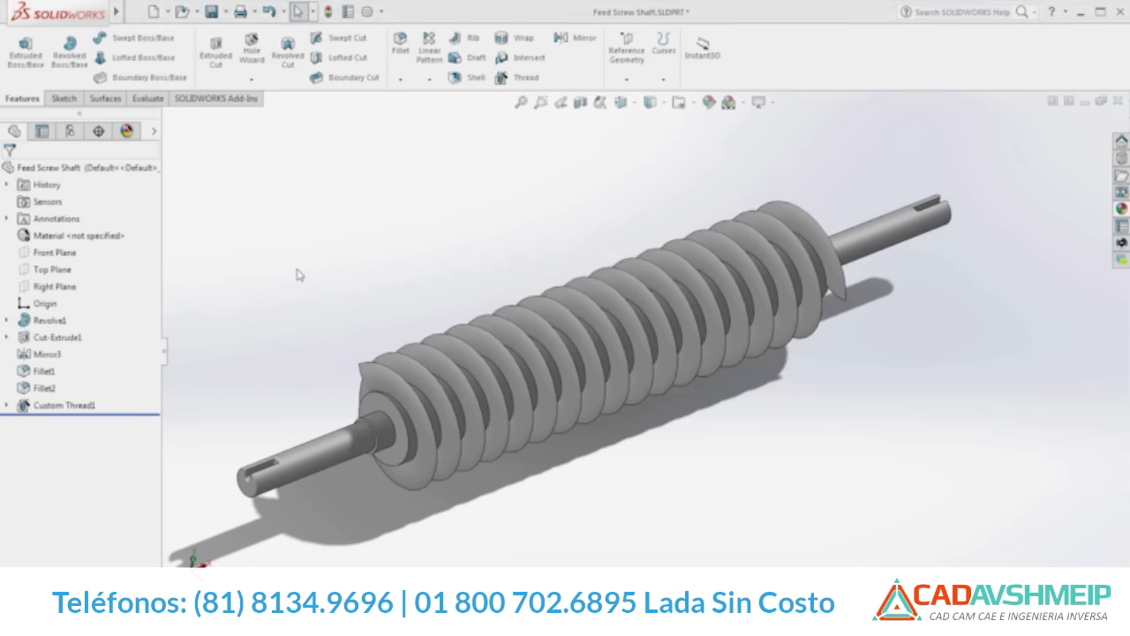
# Turn the conveyor to show the trough top, then select the console's oval top cover part
pyautogui.moveTo(304, 398)
pyautogui.mouseDown(button='middle')
pyautogui.moveTo(305, 461)
pyautogui.moveTo(305, 398)
pyautogui.mouseUp(button='middle')
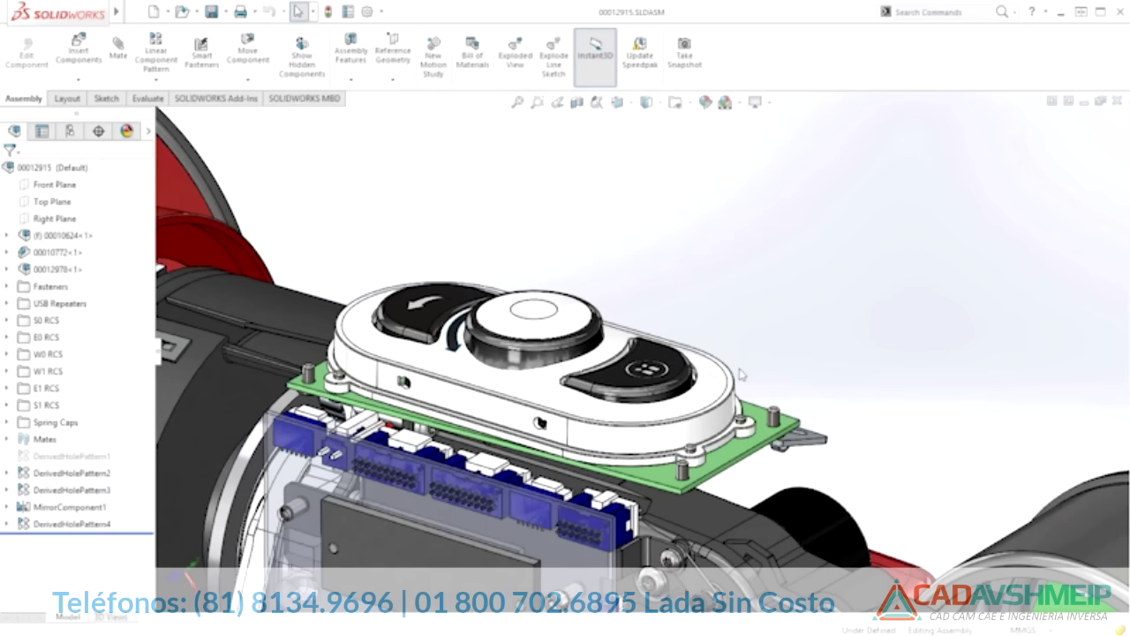
pyautogui.click(705, 393)
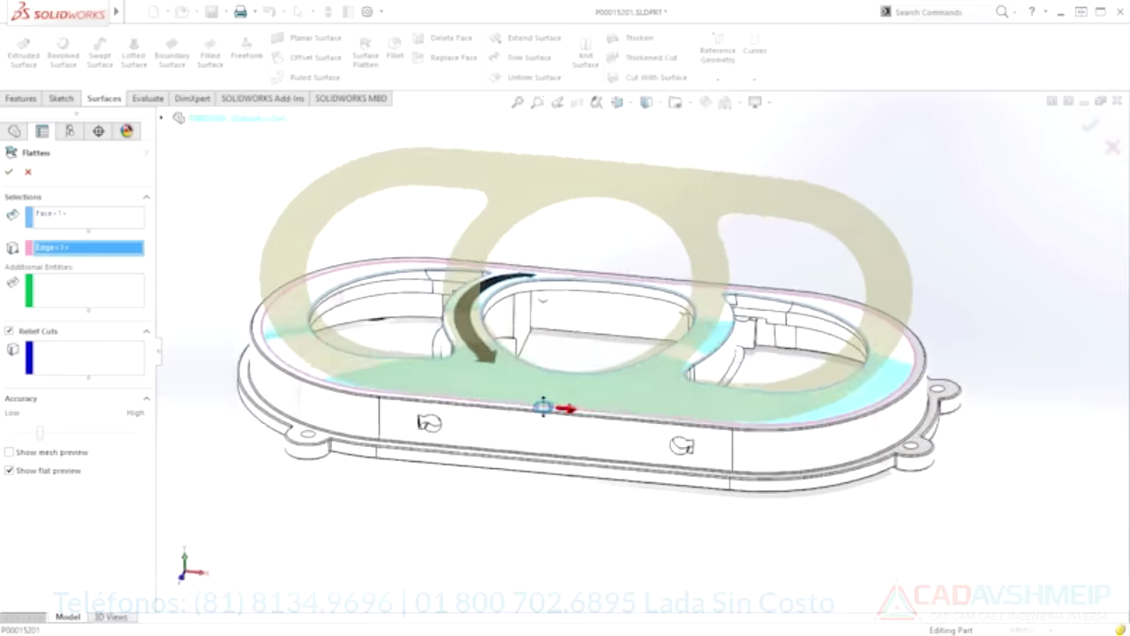